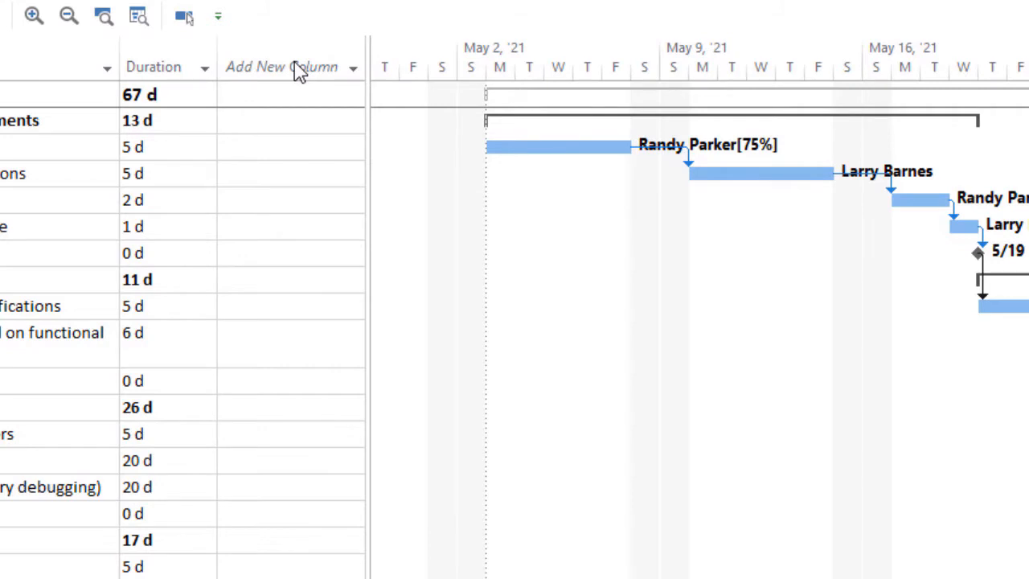
Step: Add the Work column to the task table after the Duration column
{"action": "left_click", "coordinate": [297, 71]}
{"action": "type", "text": "wor"}
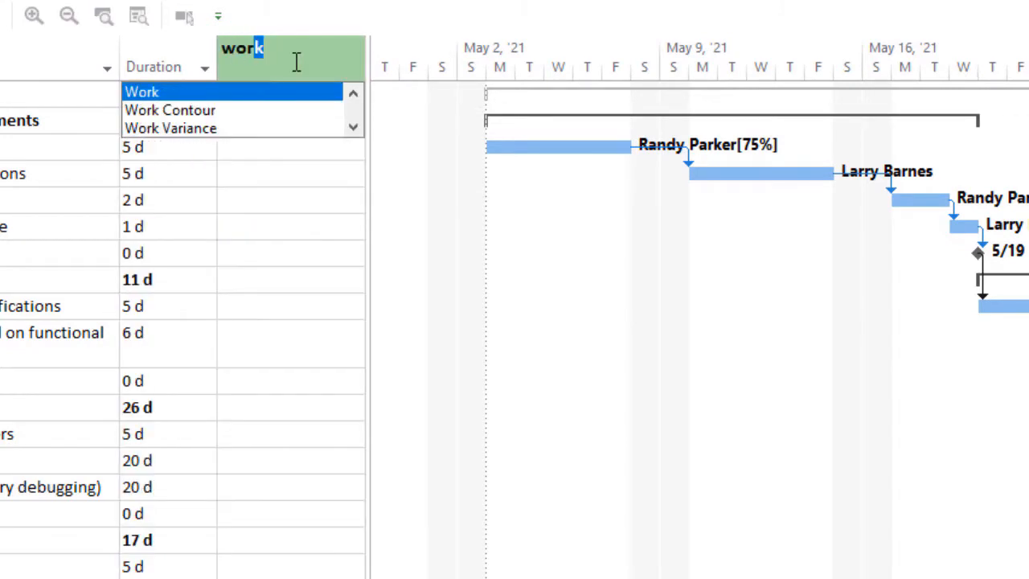
{"action": "type", "text": "k"}
{"action": "key", "text": "Return"}
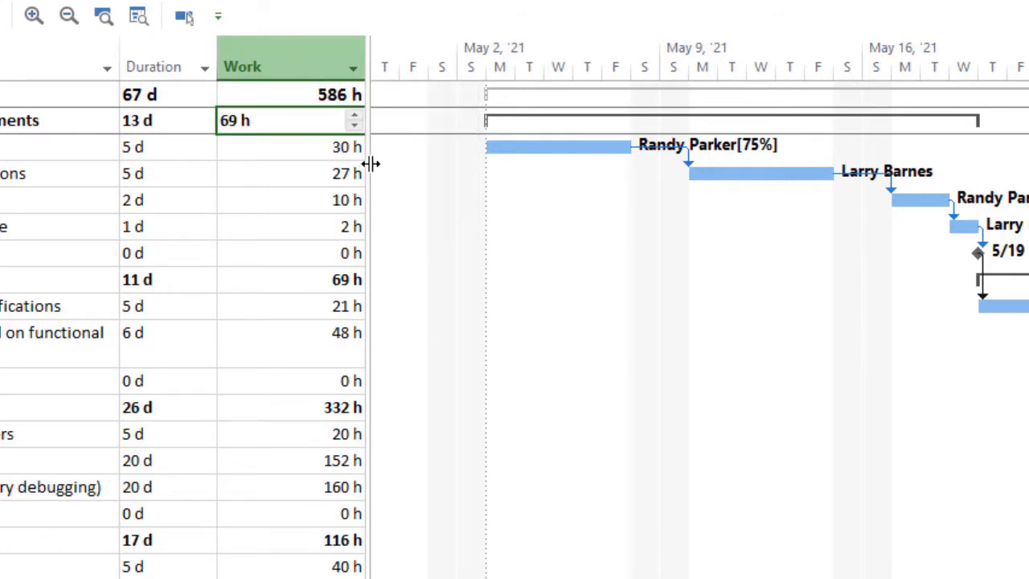
Step: Widen the task table and add a custom text column titled Schedule Risk after the Work column
{"action": "left_click_drag", "start_coordinate": [371, 164], "coordinate": [561, 175]}
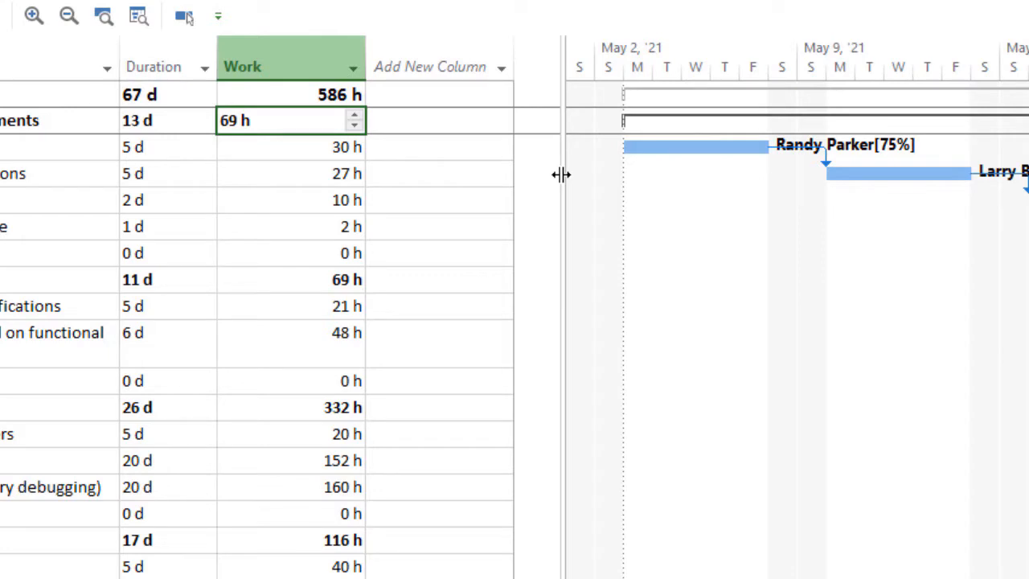
{"action": "left_click", "coordinate": [433, 66]}
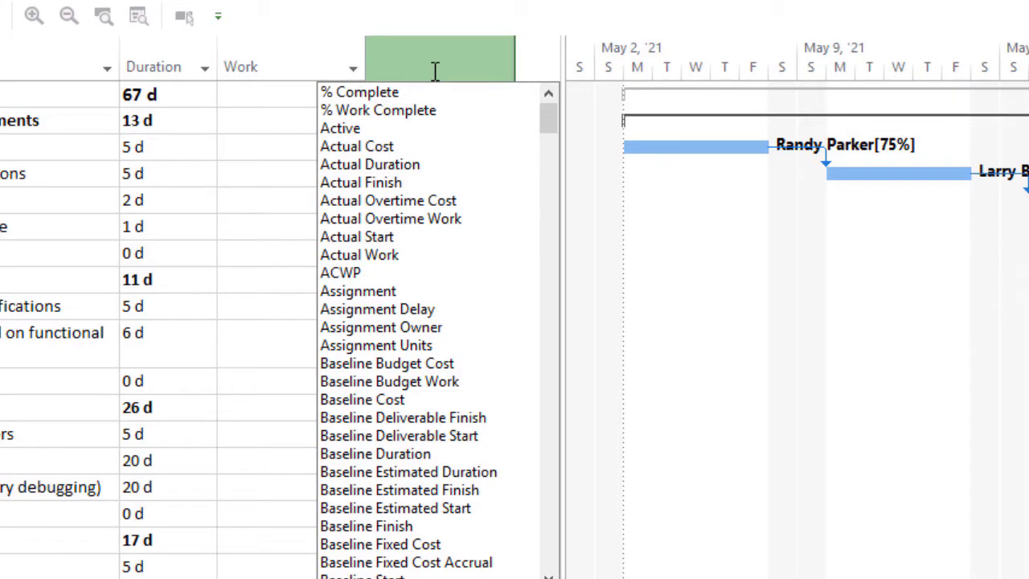
{"action": "type", "text": "Schedule"}
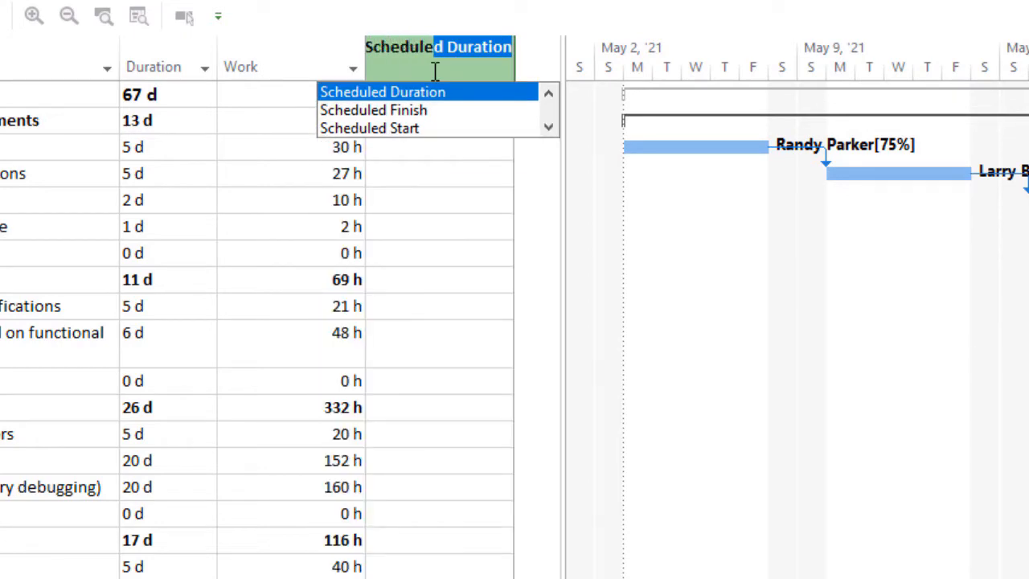
{"action": "type", "text": " Risk"}
{"action": "key", "text": "Return"}
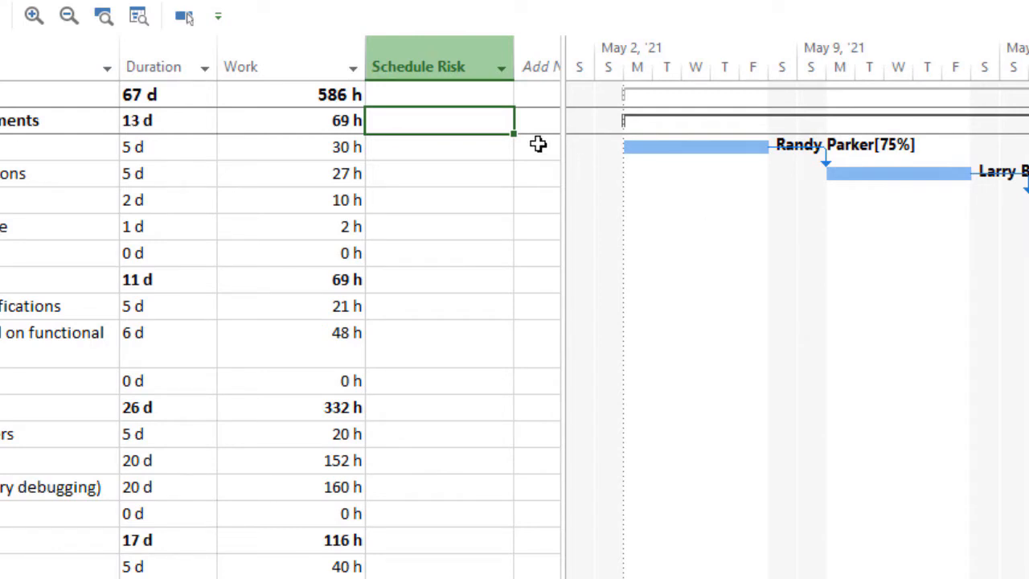
Step: Create a lookup table for the Schedule Risk custom field with the values High, Medium and Low
{"action": "right_click", "coordinate": [448, 65]}
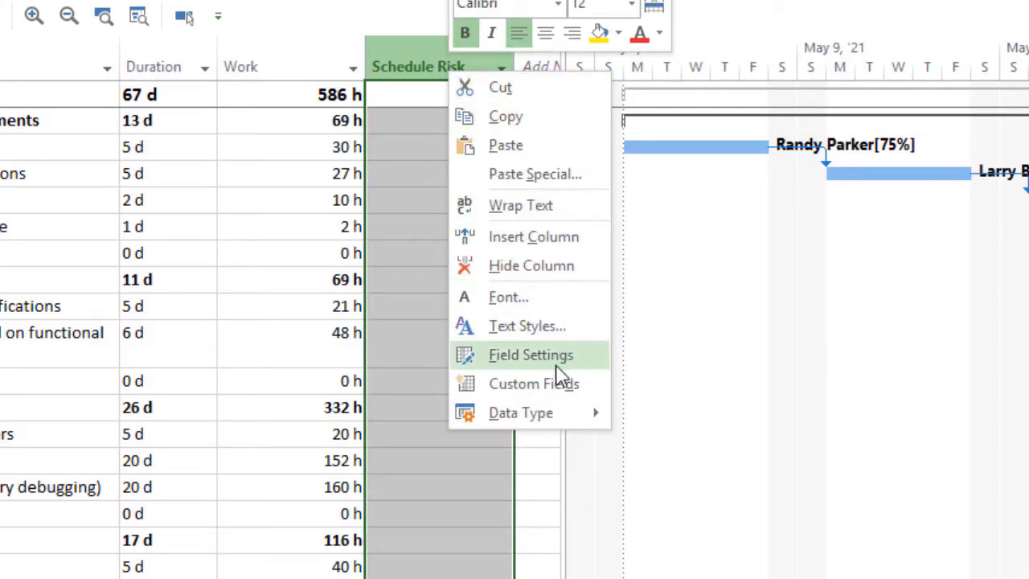
{"action": "left_click", "coordinate": [552, 386]}
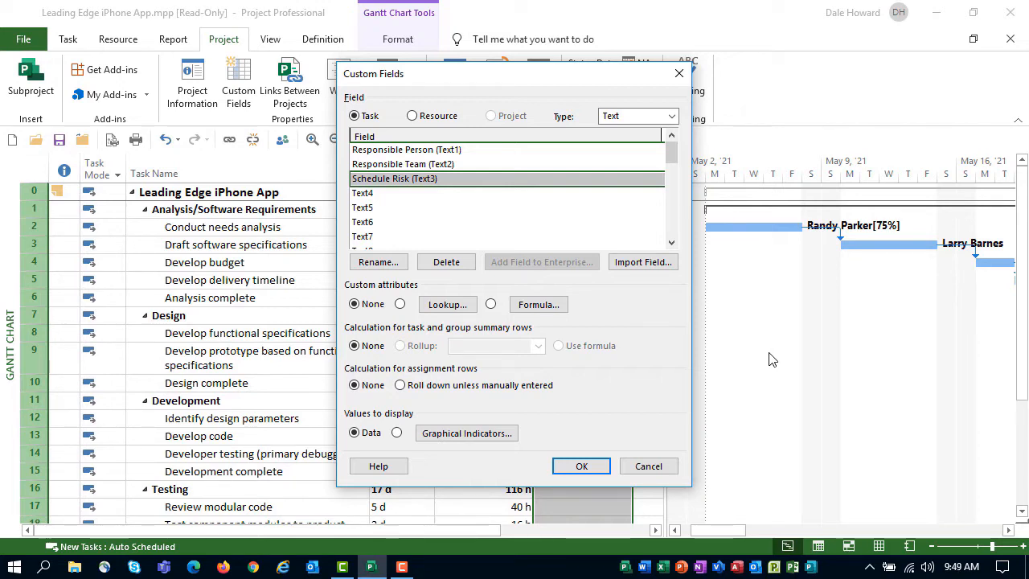
{"action": "left_click", "coordinate": [445, 305]}
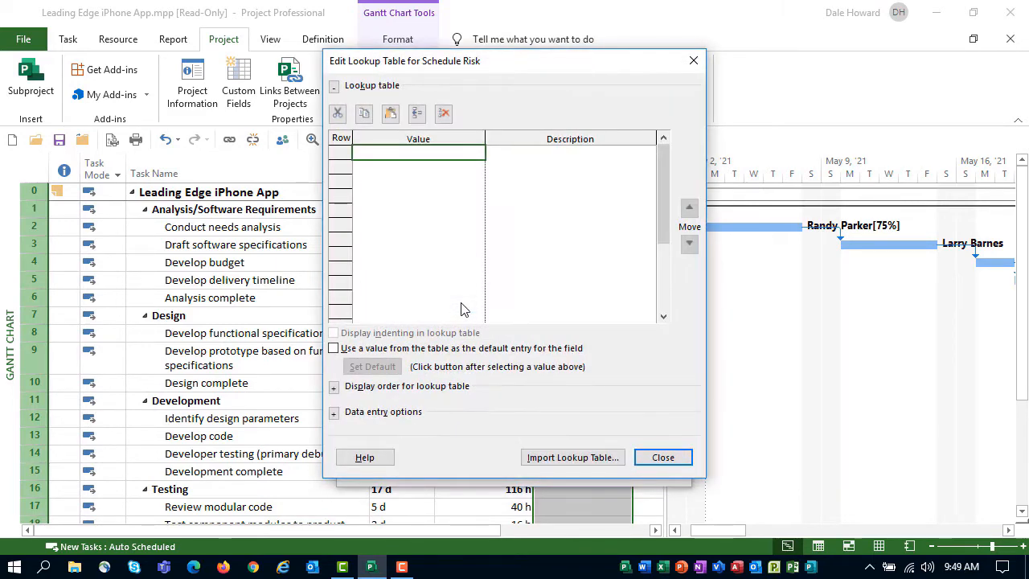
{"action": "type", "text": "Gug"}
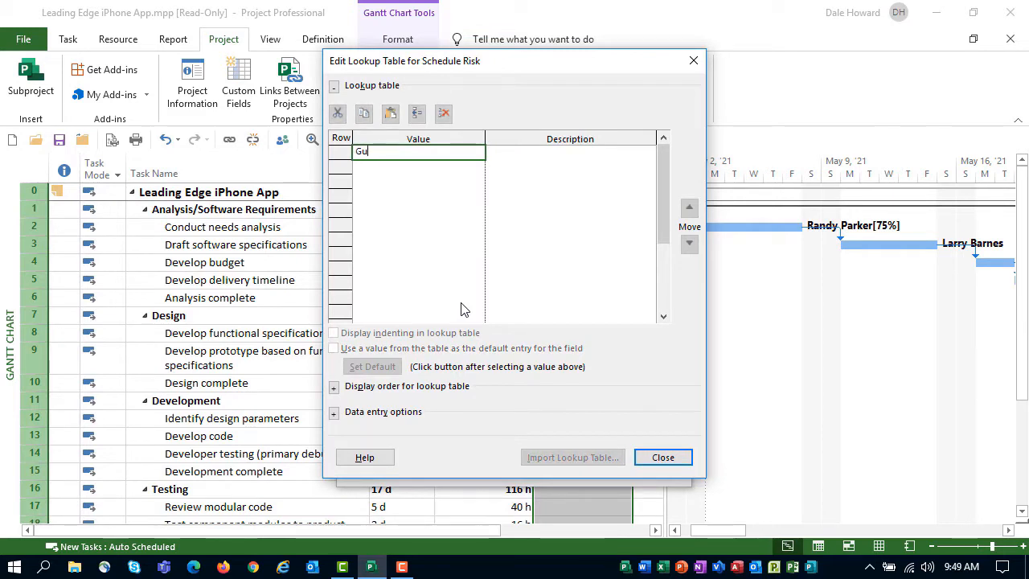
{"action": "key", "text": "BackSpace"}
{"action": "key", "text": "BackSpace"}
{"action": "key", "text": "BackSpace"}
{"action": "type", "text": "High"}
{"action": "key", "text": "Return"}
{"action": "type", "text": "Medium"}
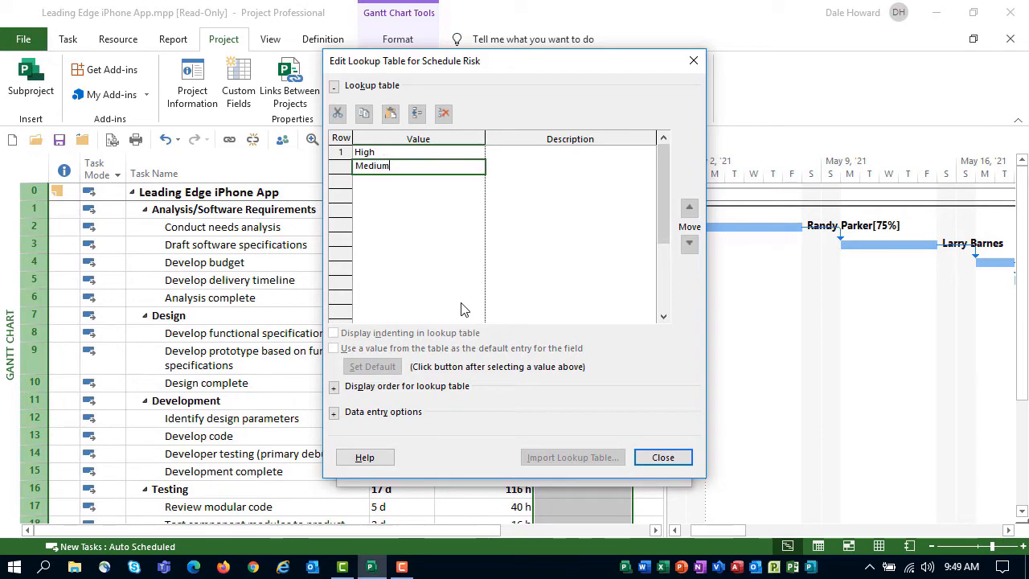
{"action": "key", "text": "Return"}
{"action": "type", "text": "Low"}
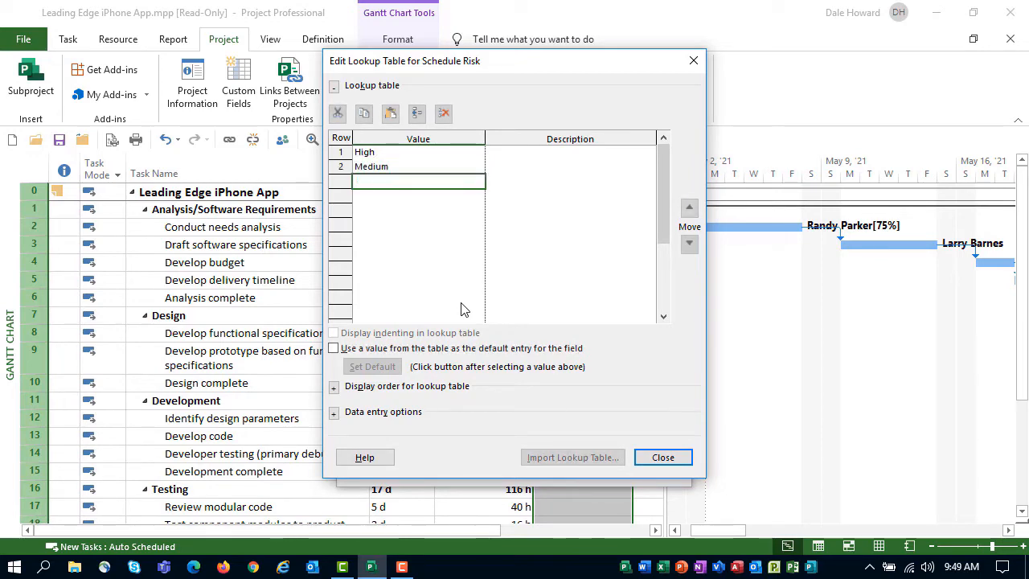
{"action": "key", "text": "Return"}
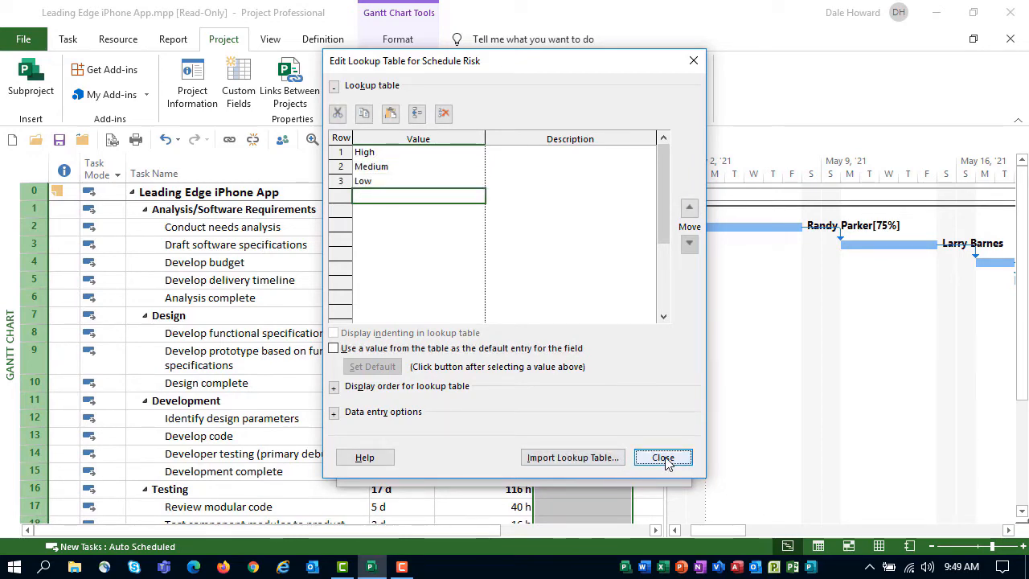
{"action": "left_click", "coordinate": [663, 458]}
{"action": "left_click", "coordinate": [579, 465]}
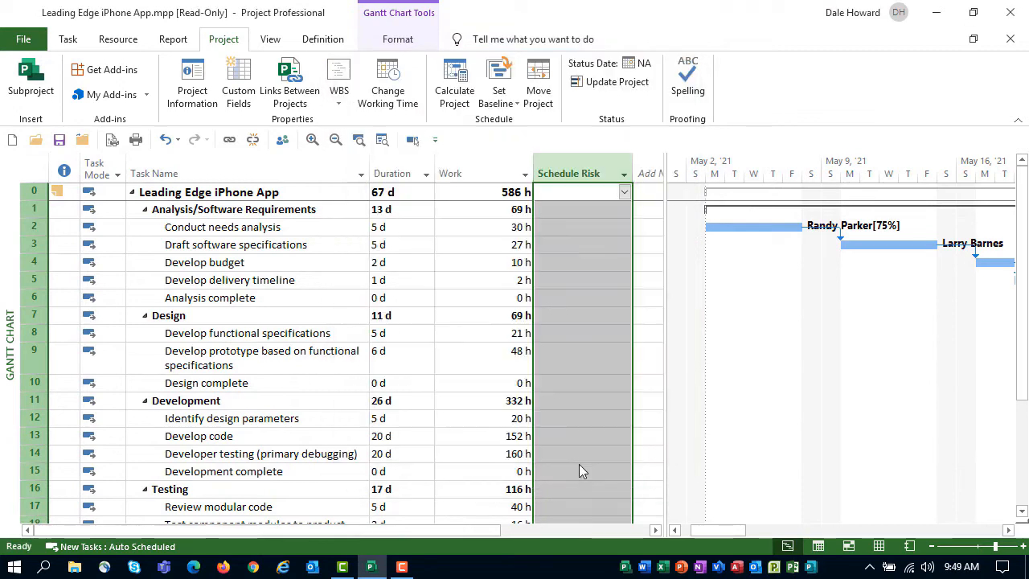
Step: Check the available Schedule Risk choices for the Draft software specifications task without picking one
{"action": "left_click", "coordinate": [592, 245]}
{"action": "left_click", "coordinate": [623, 248]}
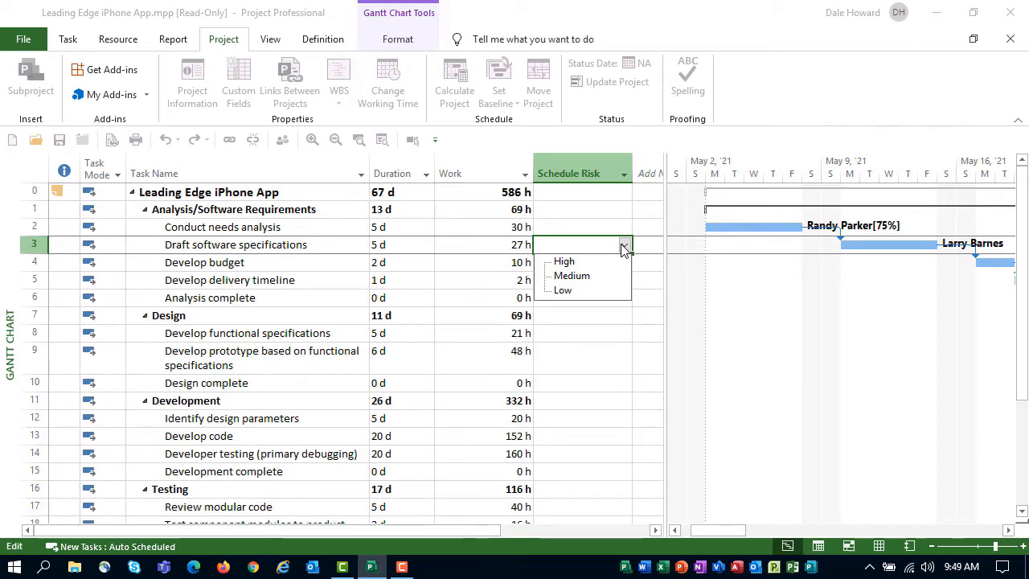
{"action": "key", "text": "Escape"}
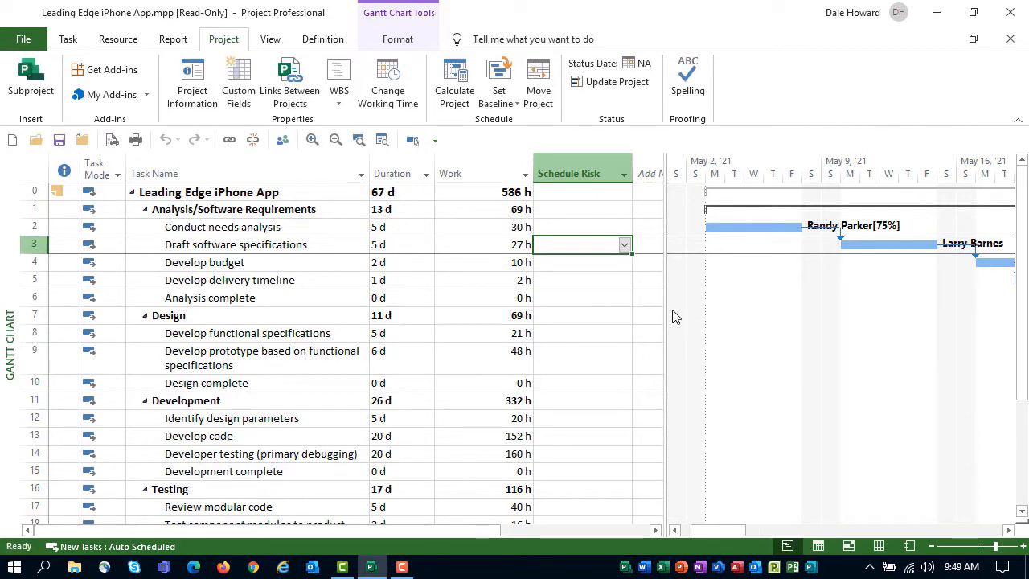
Step: Widen the task table and enter 12357 in a new column for the Draft software specifications task
{"action": "left_click_drag", "start_coordinate": [667, 277], "coordinate": [784, 277]}
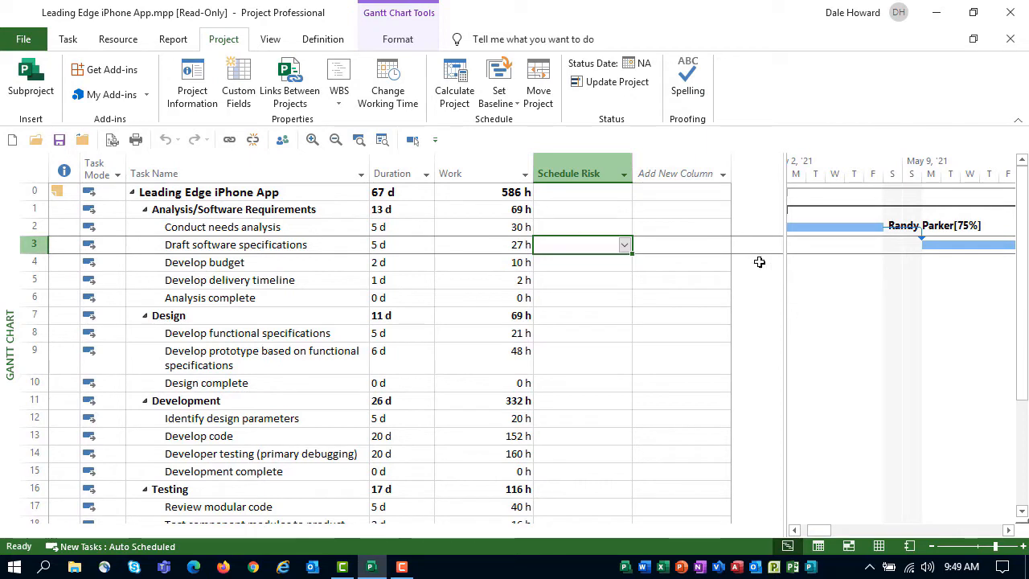
{"action": "left_click", "coordinate": [683, 248]}
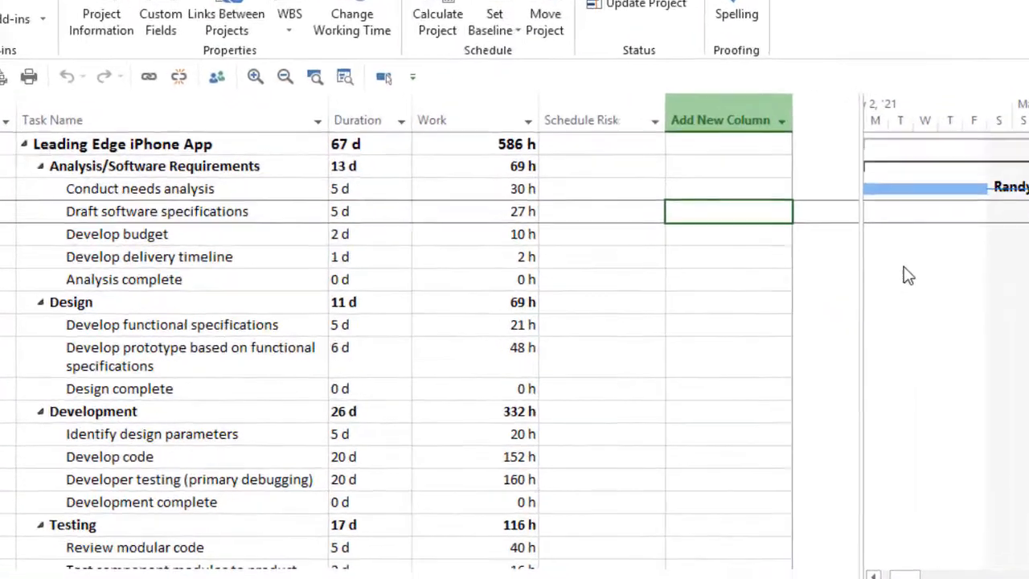
{"action": "type", "text": "123"}
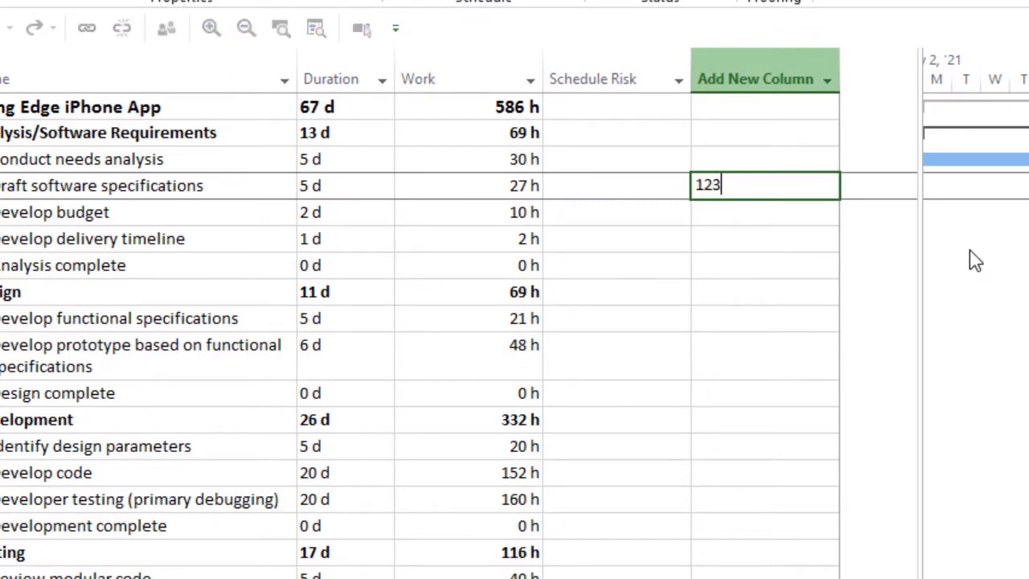
{"action": "type", "text": "57"}
{"action": "key", "text": "Return"}
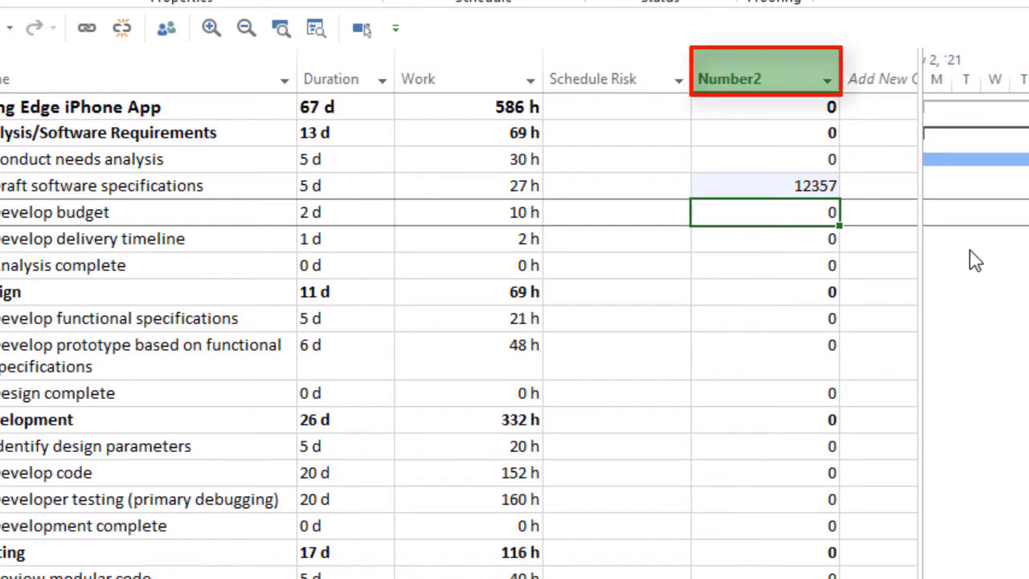
Step: Rename the Number2 custom field as Cost Center
{"action": "right_click", "coordinate": [761, 64]}
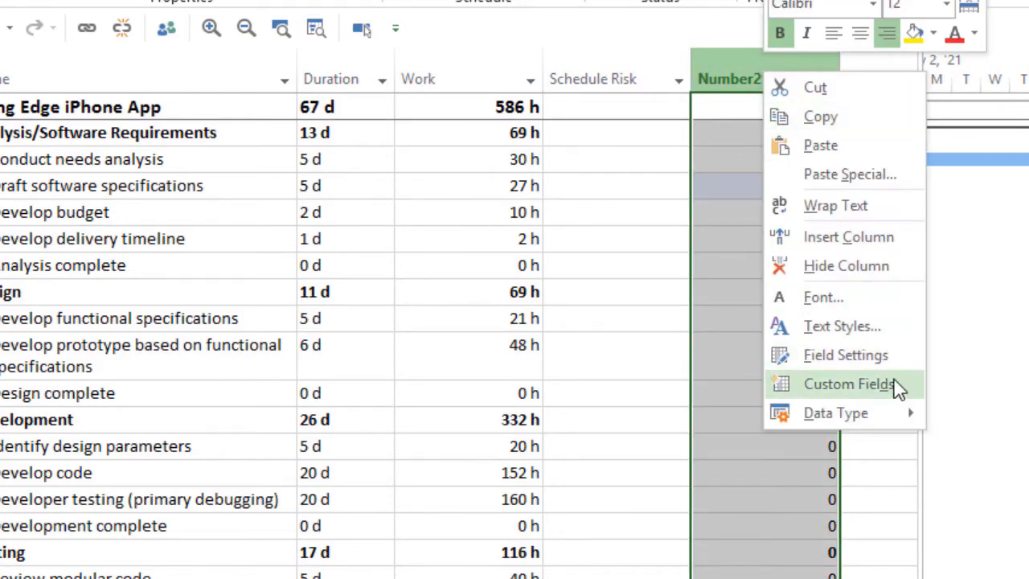
{"action": "left_click", "coordinate": [898, 386]}
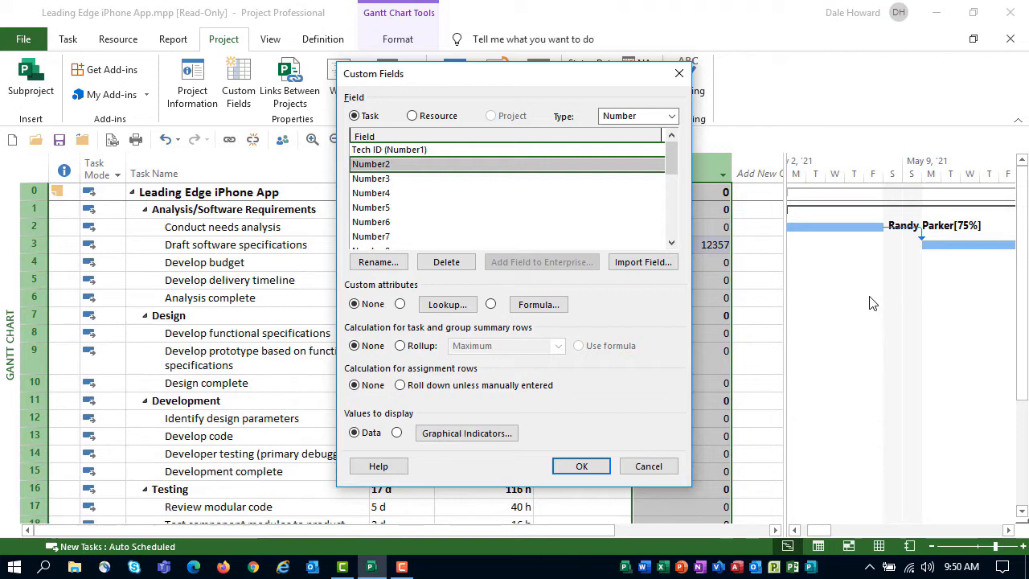
{"action": "left_click", "coordinate": [387, 266]}
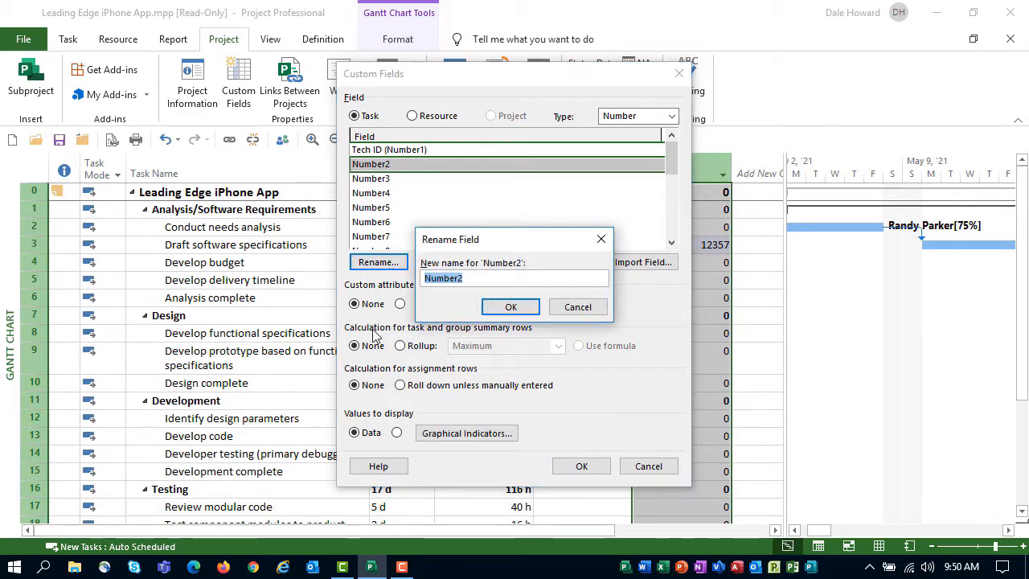
{"action": "type", "text": "Cost Center"}
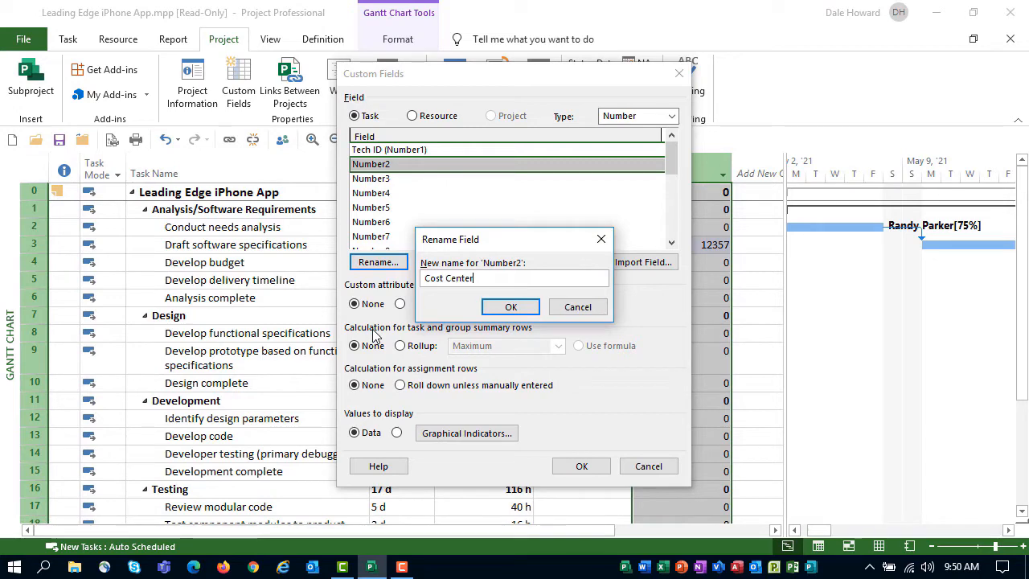
{"action": "left_click", "coordinate": [512, 307]}
{"action": "left_click", "coordinate": [582, 467]}
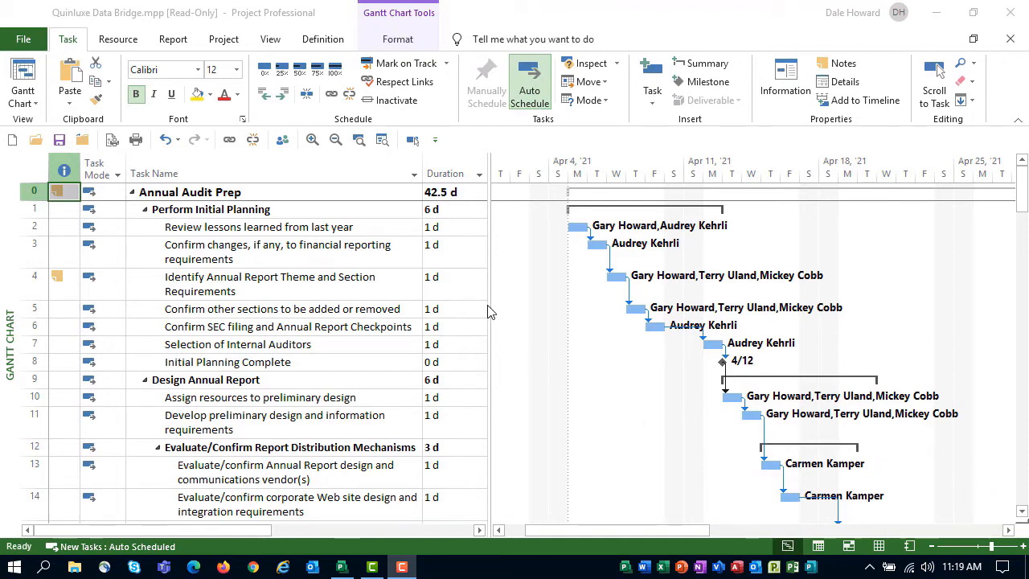
Step: Hide the Start, Finish, Predecessors and Resource Names columns in the Annual Audit Prep task table
{"action": "left_click_drag", "start_coordinate": [488, 311], "coordinate": [874, 328]}
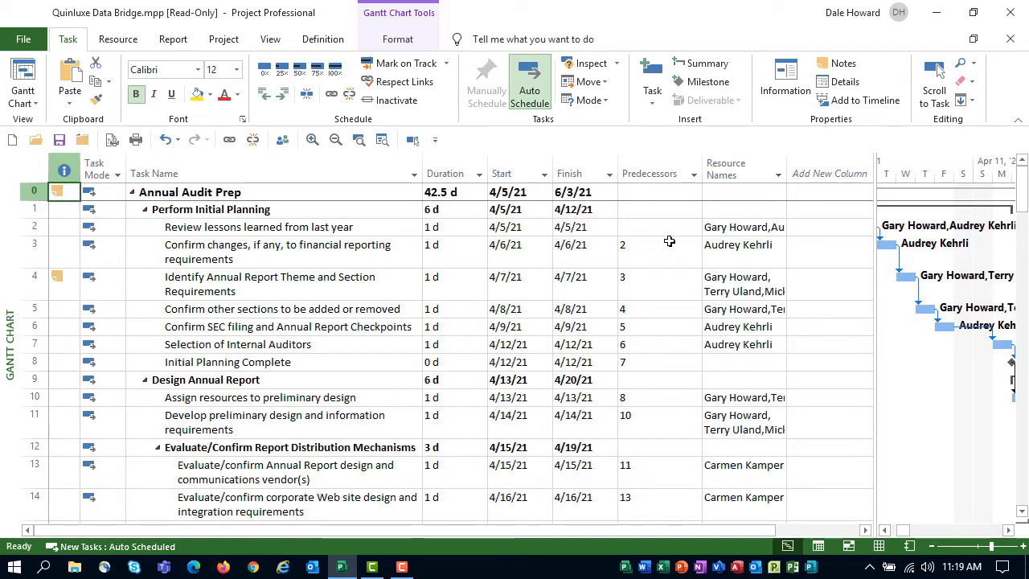
{"action": "left_click_drag", "start_coordinate": [515, 174], "coordinate": [725, 175]}
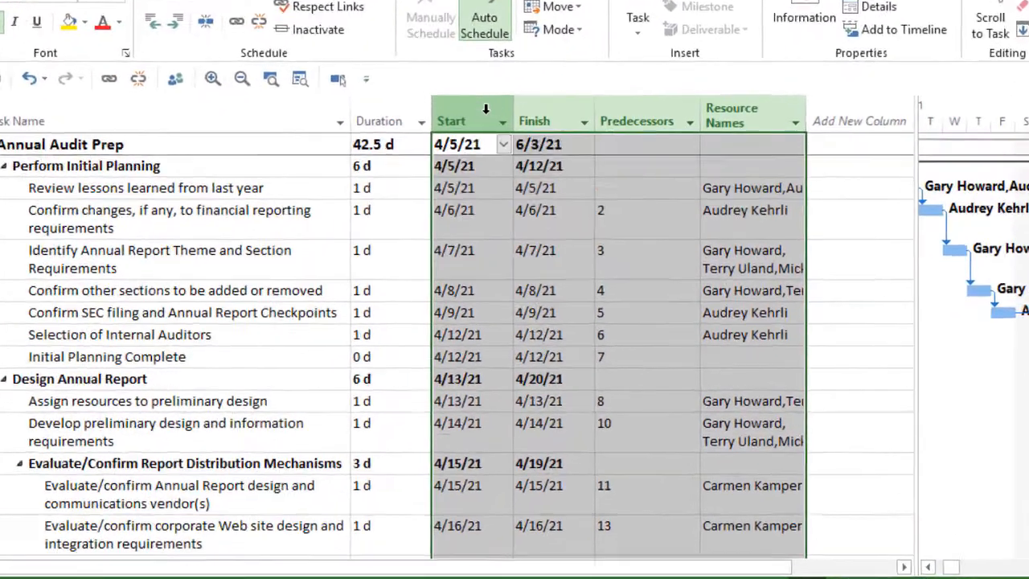
{"action": "right_click", "coordinate": [486, 109]}
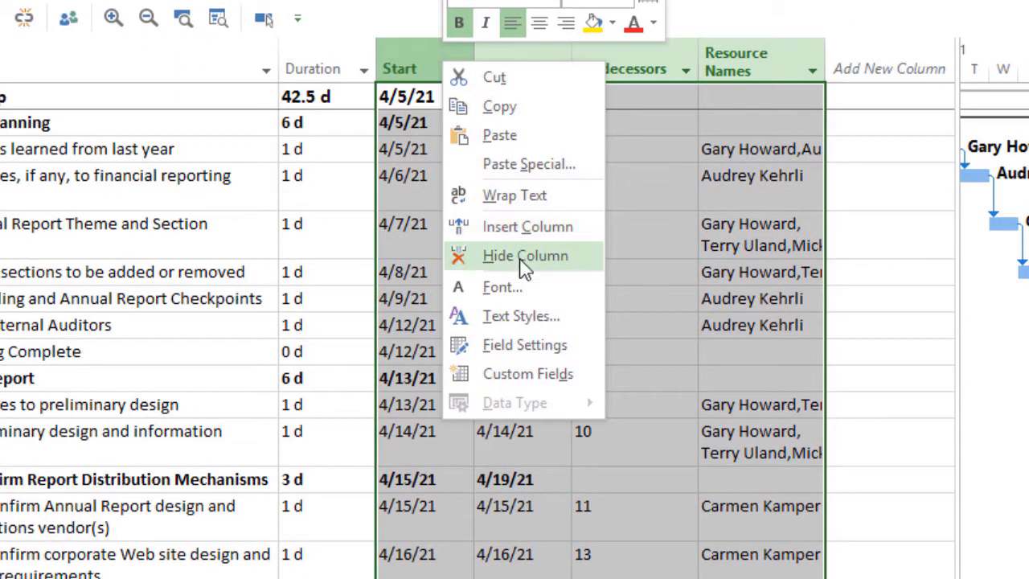
{"action": "left_click", "coordinate": [525, 255]}
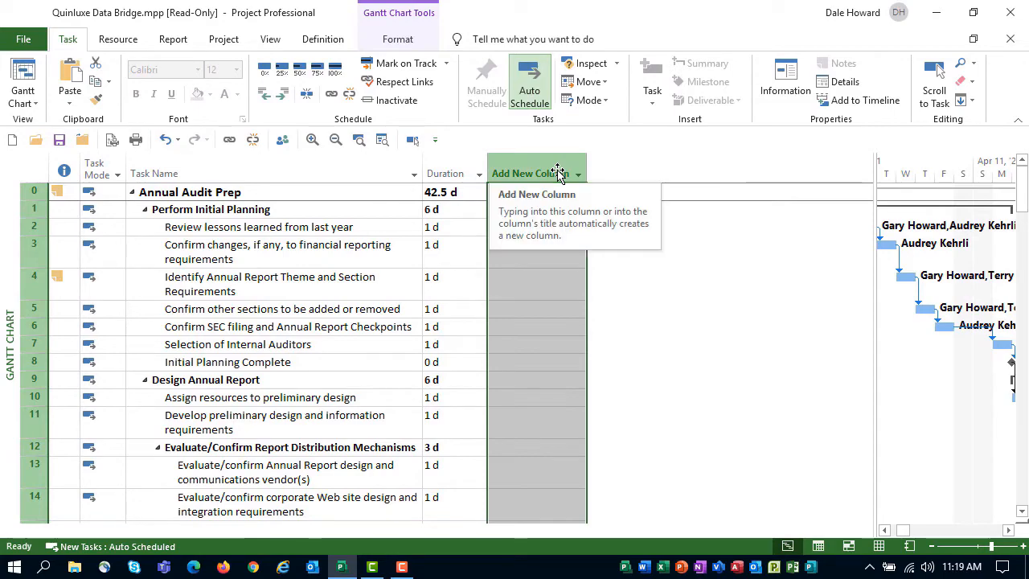
Step: Add the custom columns Responsible Person (Text1) and Cost Center ID (Text2) after the Duration column
{"action": "left_click", "coordinate": [558, 174]}
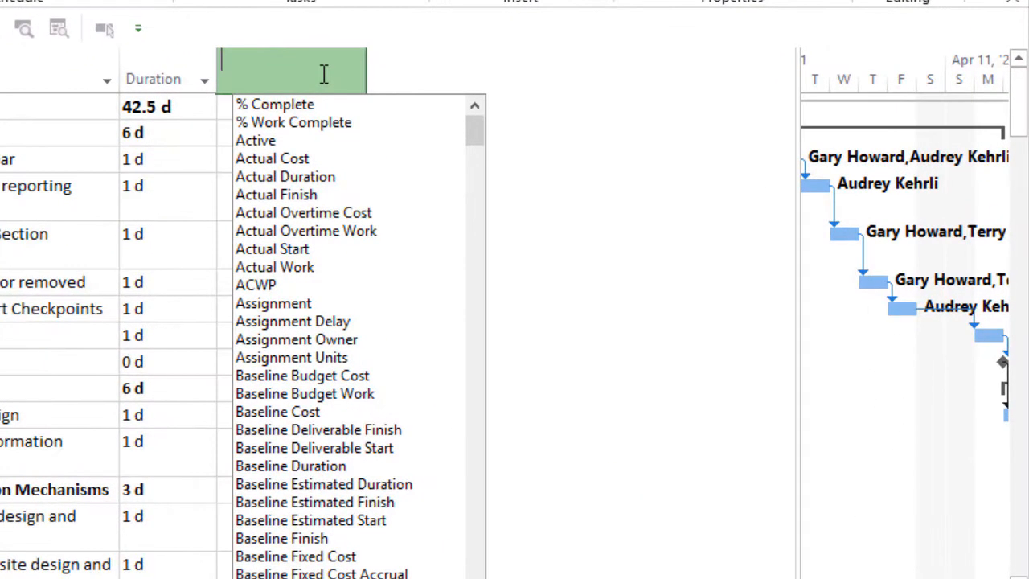
{"action": "type", "text": "resource Group"}
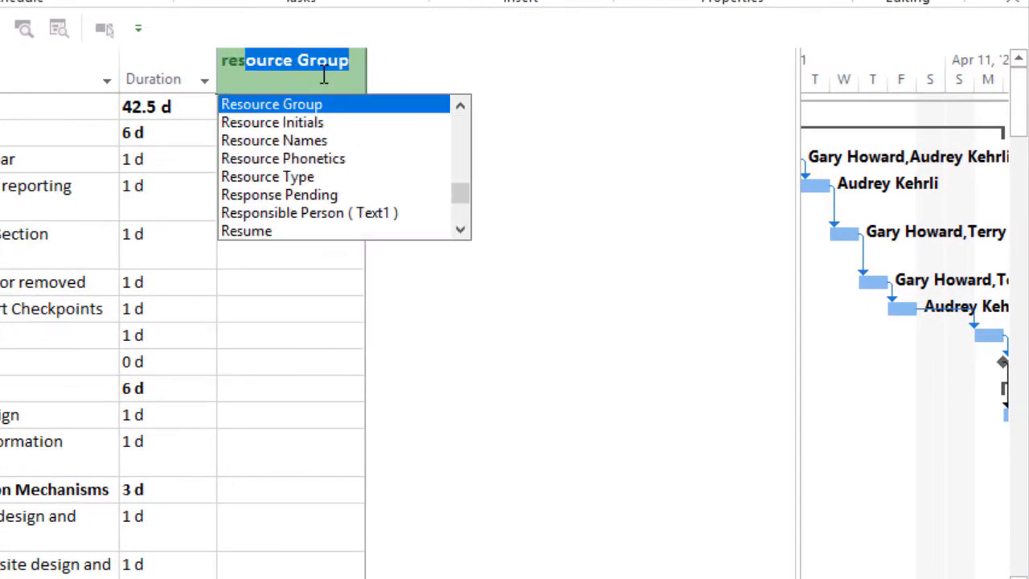
{"action": "left_click", "coordinate": [310, 213]}
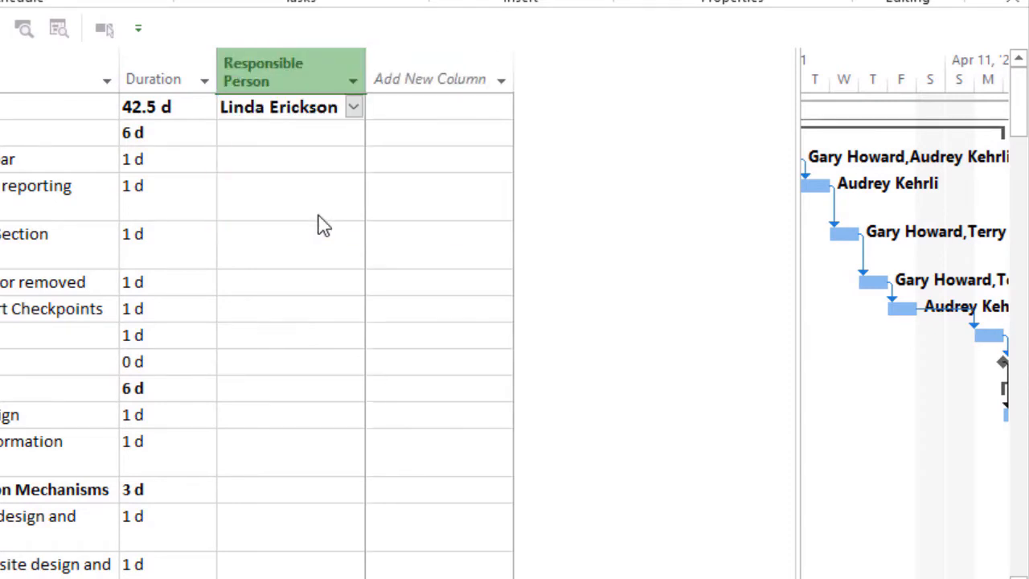
{"action": "left_click", "coordinate": [413, 78]}
{"action": "type", "text": "confirmed"}
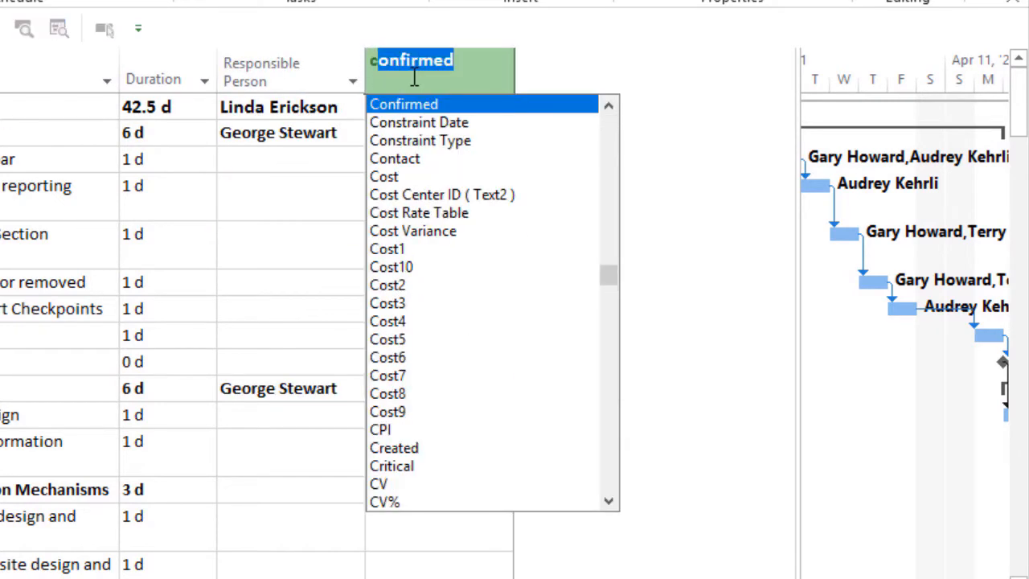
{"action": "left_click", "coordinate": [438, 195]}
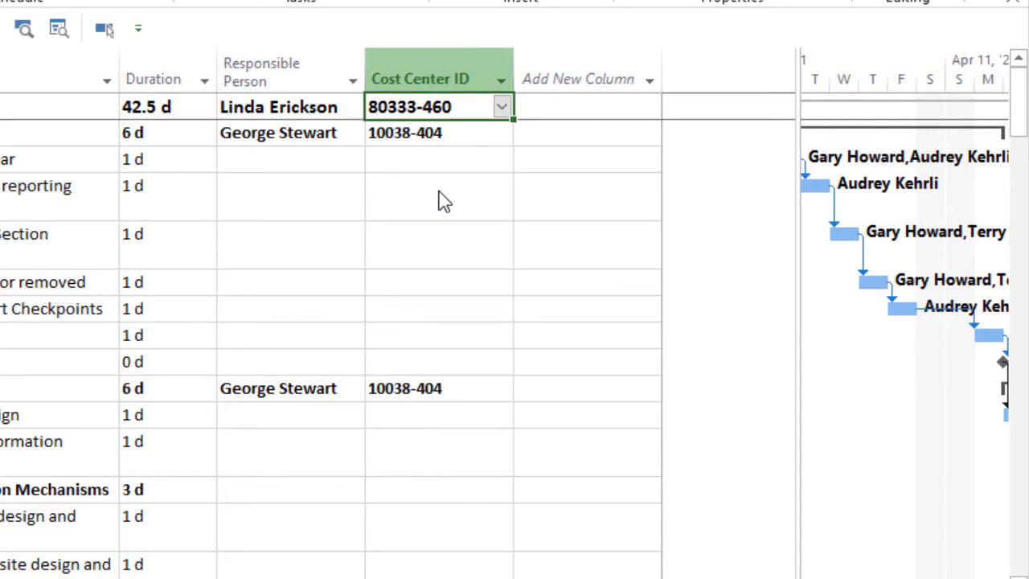
Step: Add the Major Milestone (Flag1) column after Cost Center ID and narrow the table area to end at the Duration column
{"action": "left_click", "coordinate": [575, 81]}
{"action": "type", "text": "mam"}
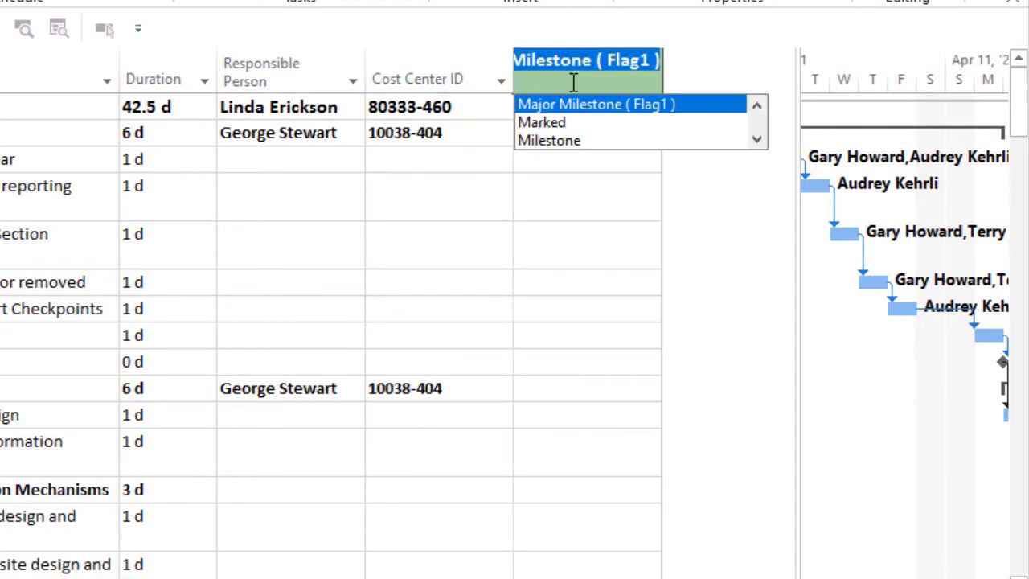
{"action": "key", "text": "BackSpace"}
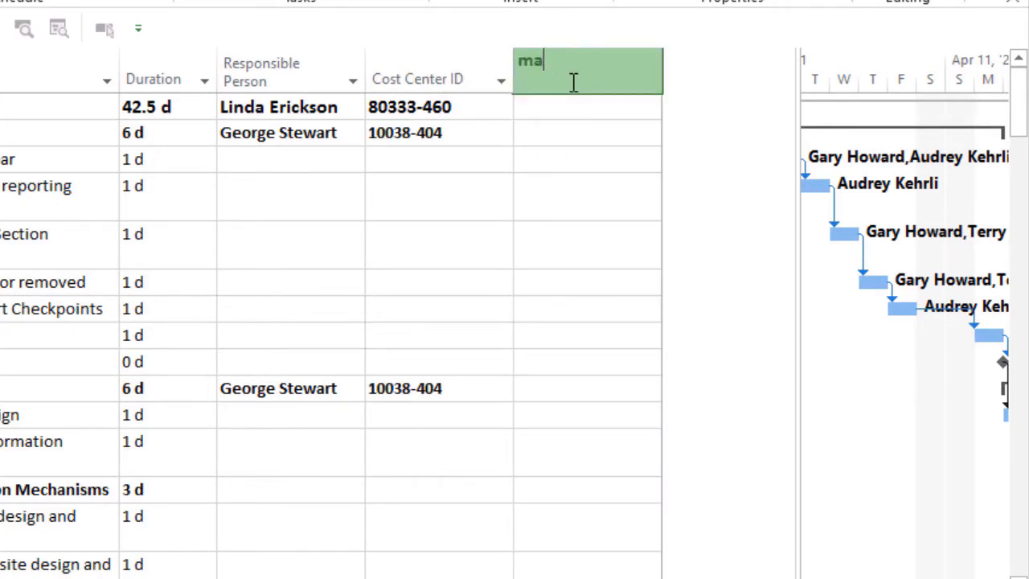
{"action": "type", "text": "jor Milestone"}
{"action": "left_click", "coordinate": [570, 106]}
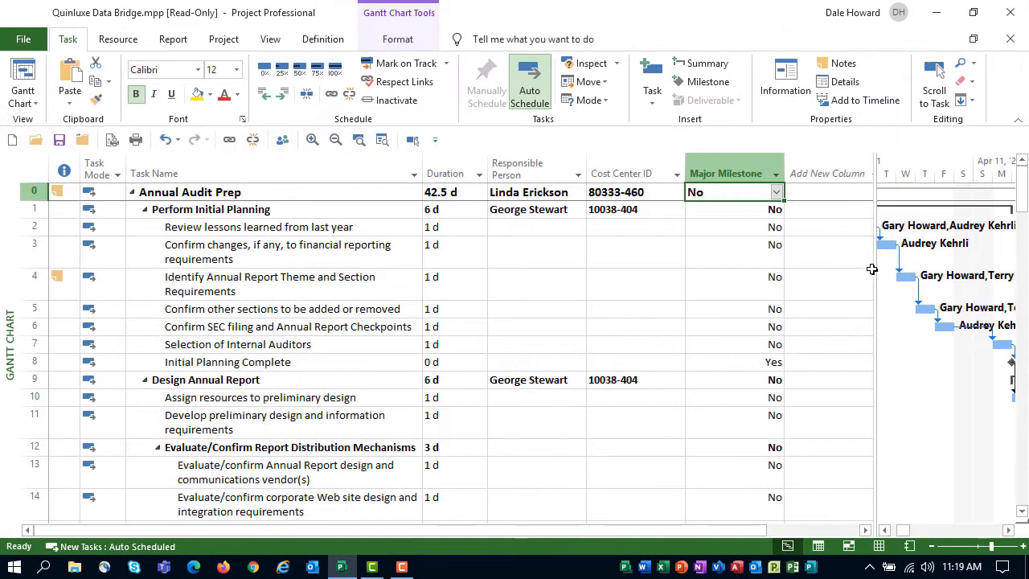
{"action": "left_click_drag", "start_coordinate": [803, 226], "coordinate": [452, 253]}
{"action": "left_click_drag", "start_coordinate": [630, 287], "coordinate": [485, 298]}
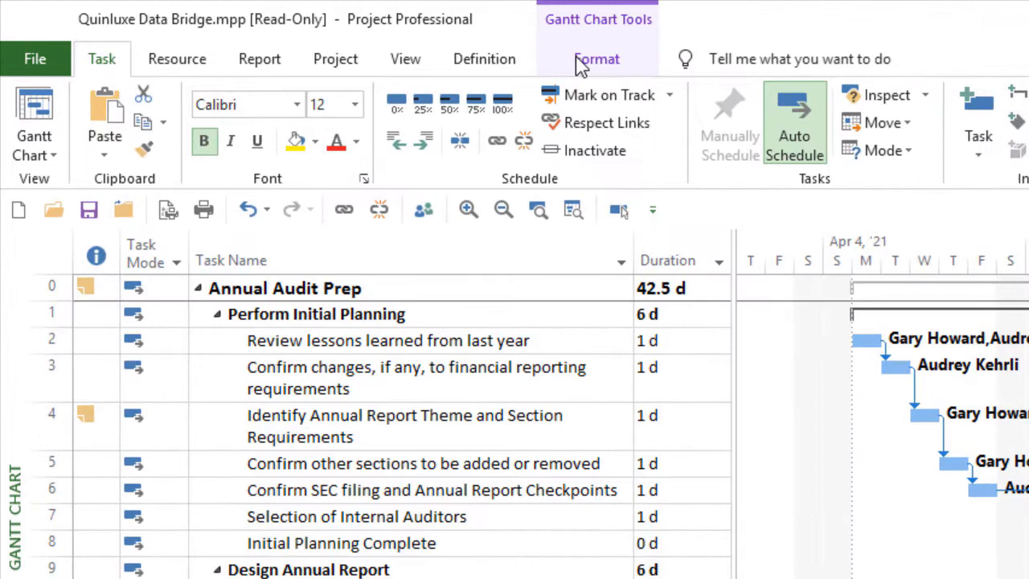
Step: Format the Gantt chart bars to show critical tasks, slack and the Baseline last saved on 5/29/20
{"action": "left_click", "coordinate": [387, 43]}
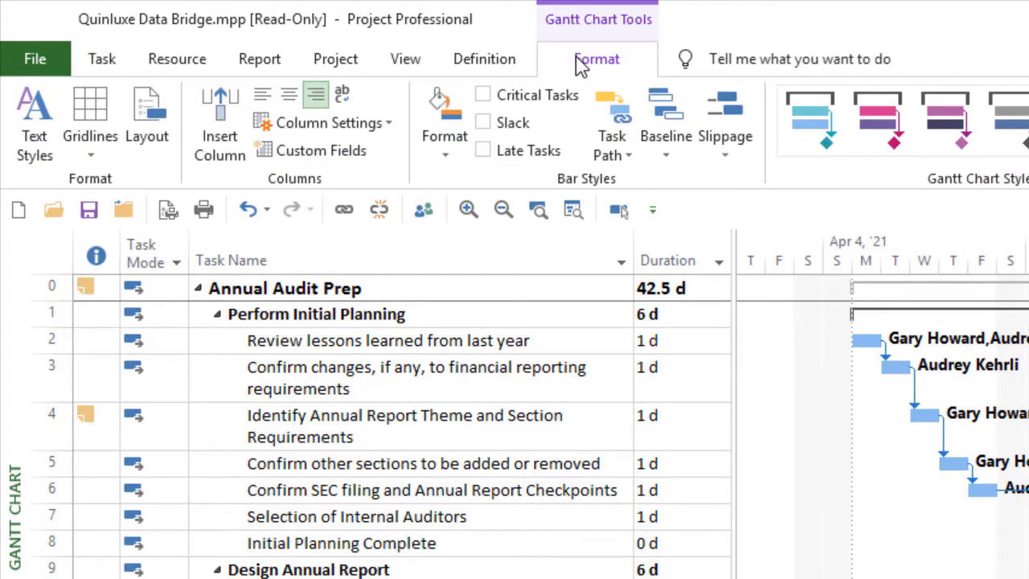
{"action": "left_click", "coordinate": [483, 95]}
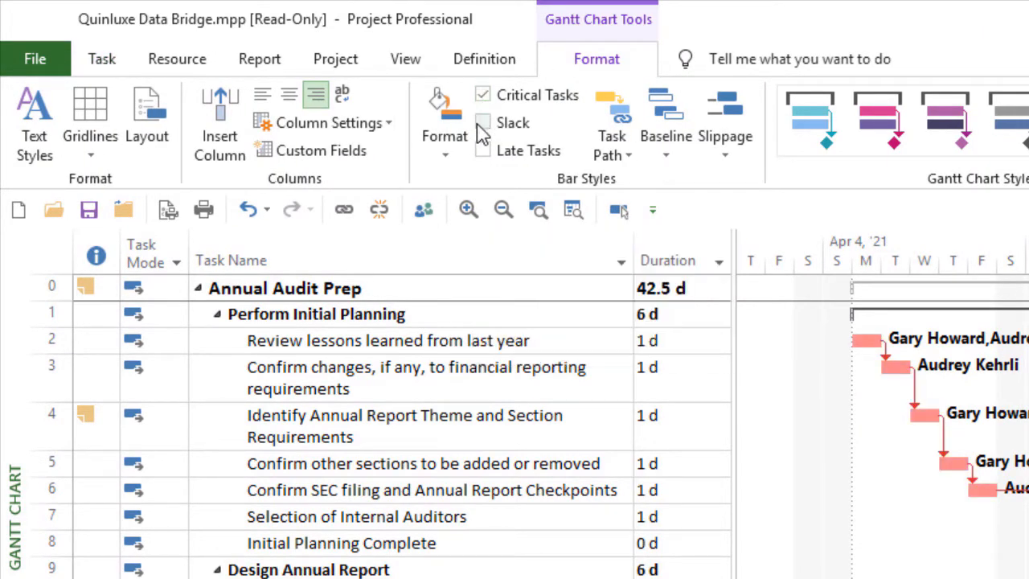
{"action": "left_click", "coordinate": [483, 123]}
{"action": "left_click", "coordinate": [659, 154]}
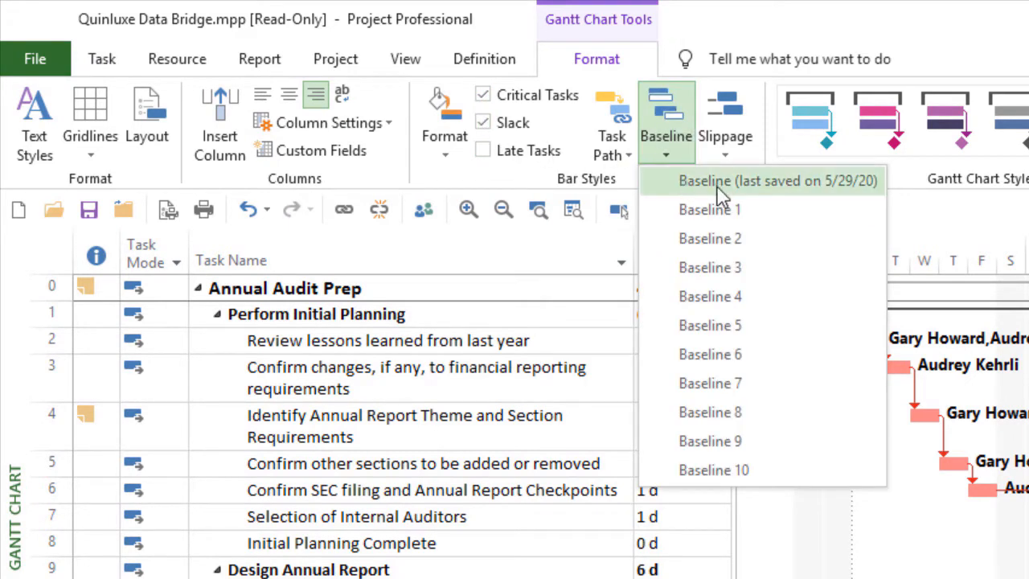
{"action": "left_click", "coordinate": [740, 182]}
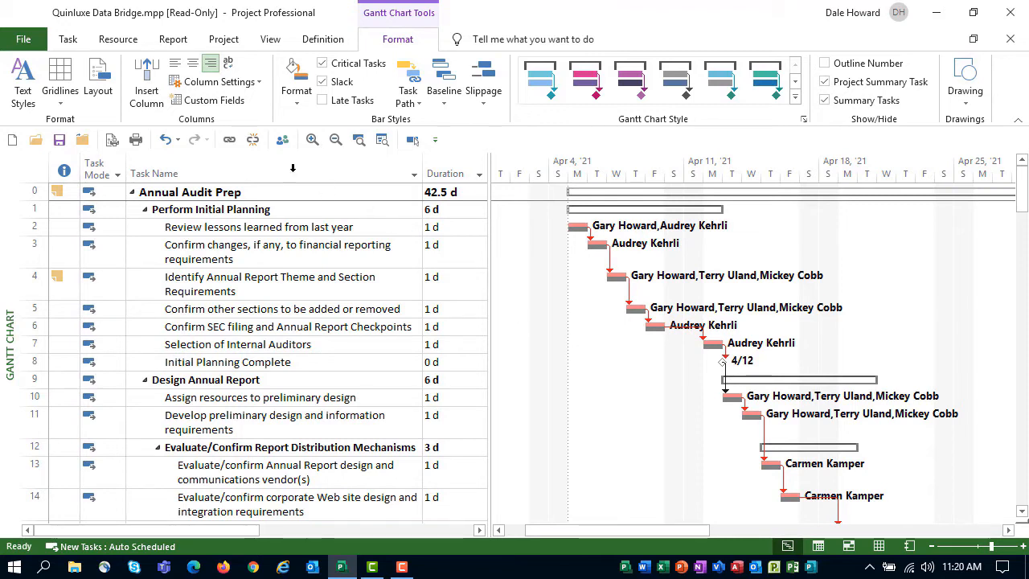
Step: Save the customized Gantt Chart as a new view named _PMO Information
{"action": "left_click", "coordinate": [63, 39]}
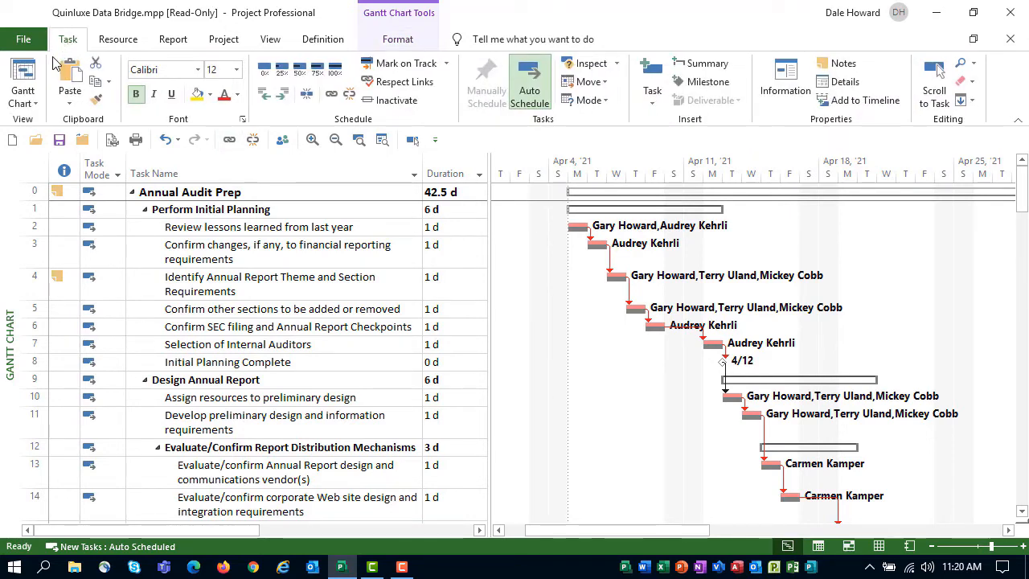
{"action": "left_click", "coordinate": [34, 104]}
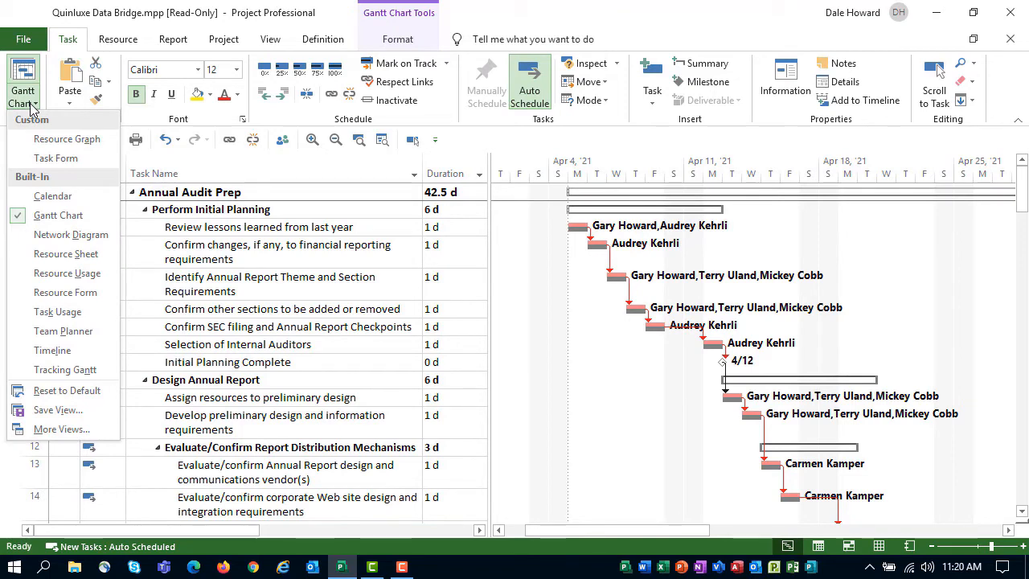
{"action": "left_click", "coordinate": [91, 417]}
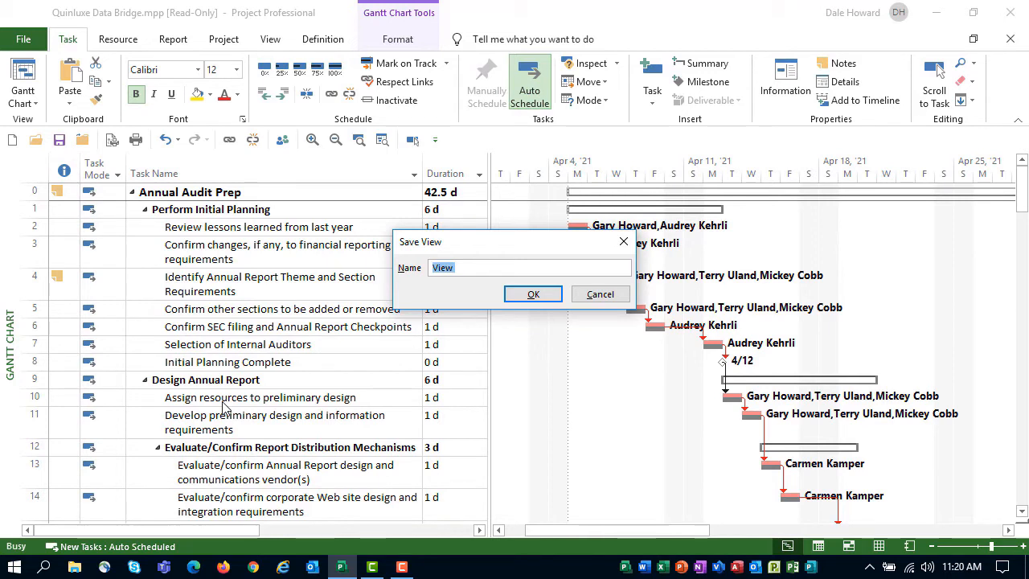
{"action": "key", "text": "BackSpace"}
{"action": "type", "text": "_PMO"}
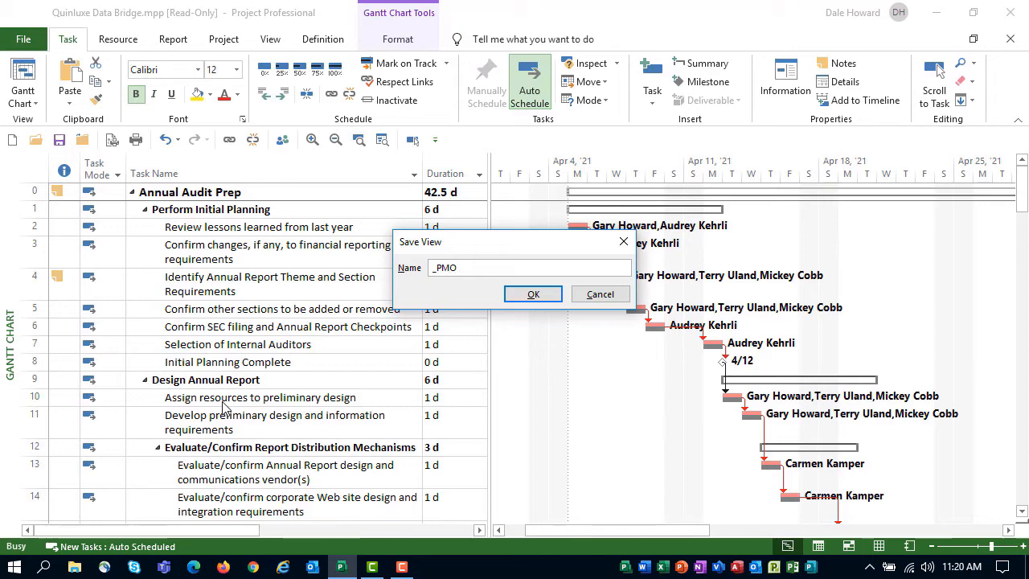
{"action": "type", "text": " Information"}
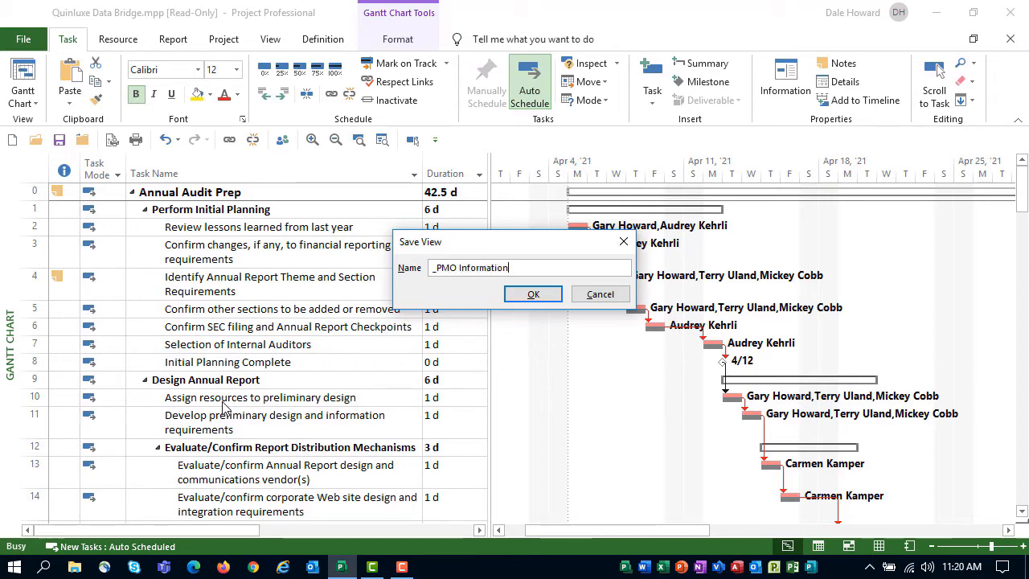
{"action": "left_click", "coordinate": [531, 295]}
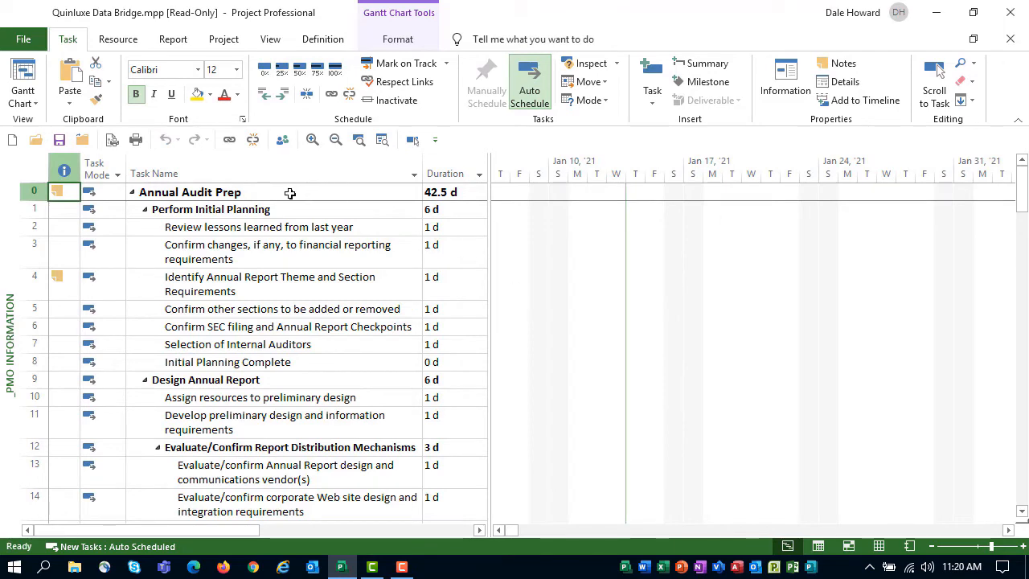
Step: Bring the Annual Audit Prep bars into view and check which table the _PMO Information view uses
{"action": "left_click", "coordinate": [350, 174]}
{"action": "left_click", "coordinate": [412, 139]}
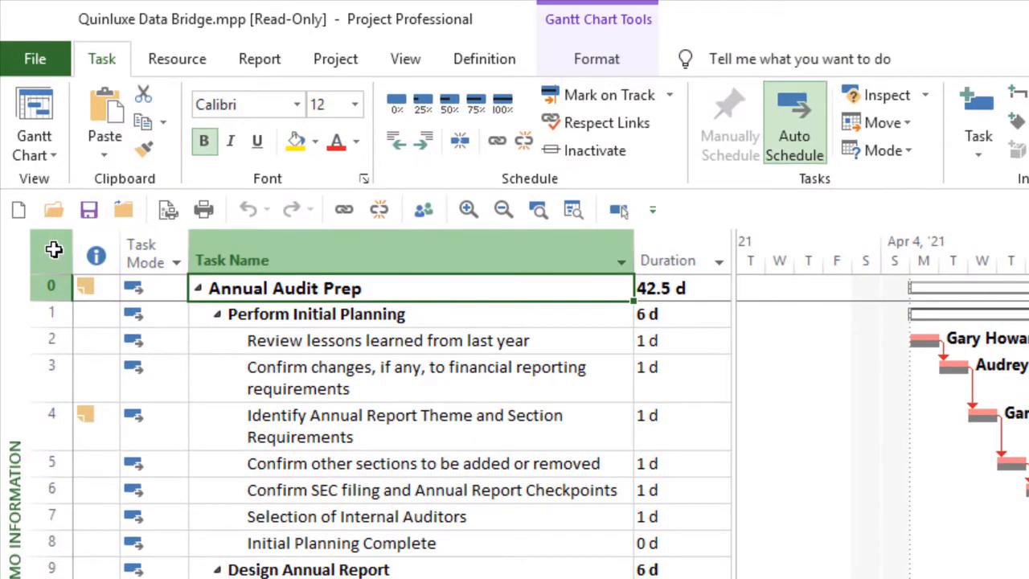
{"action": "right_click", "coordinate": [53, 250]}
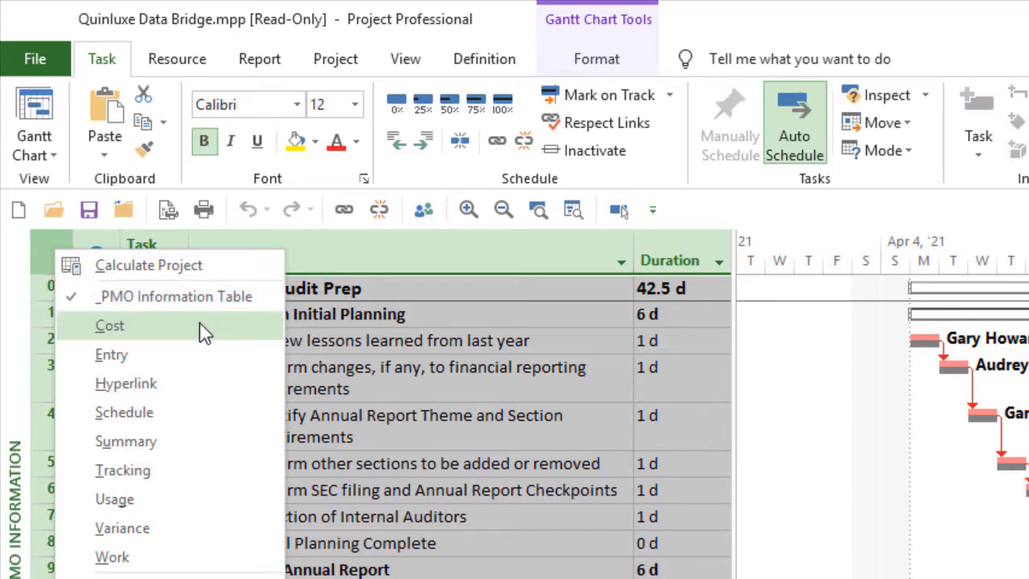
{"action": "left_click", "coordinate": [527, 290]}
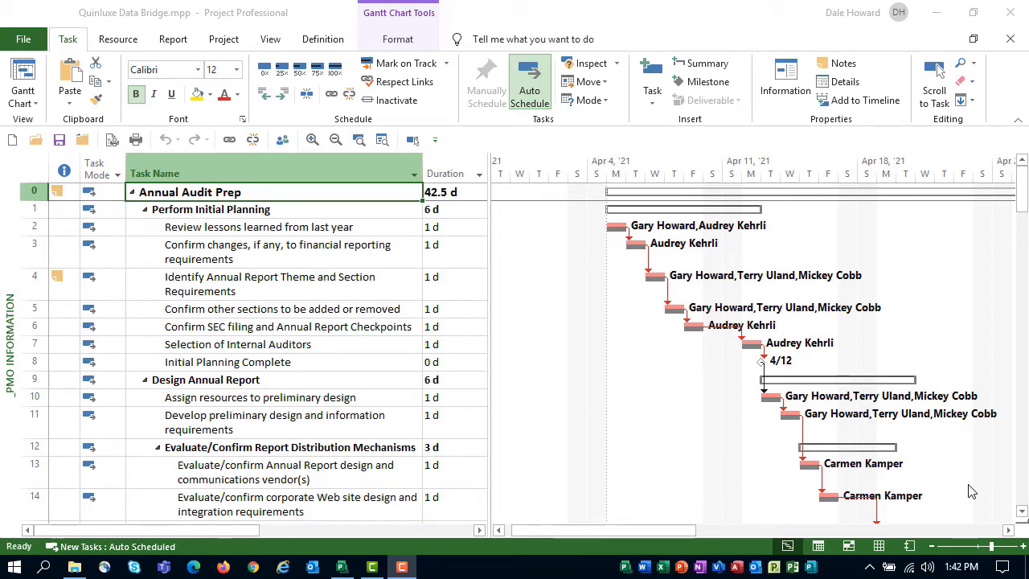
Step: Switch to the Gantt Chart view and inspect its columns beyond Duration, restoring the table area's width
{"action": "left_click", "coordinate": [32, 101]}
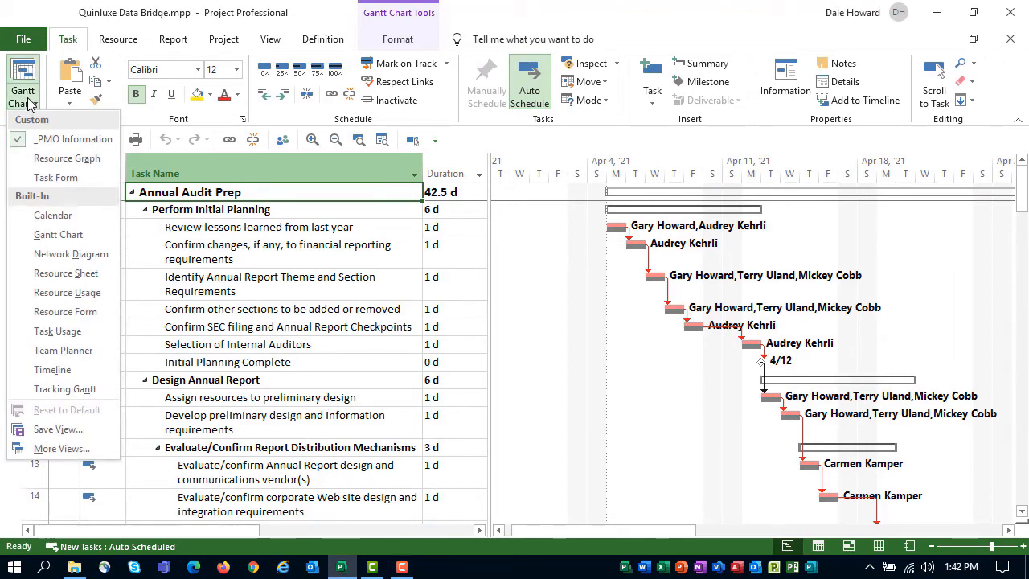
{"action": "left_click", "coordinate": [68, 235]}
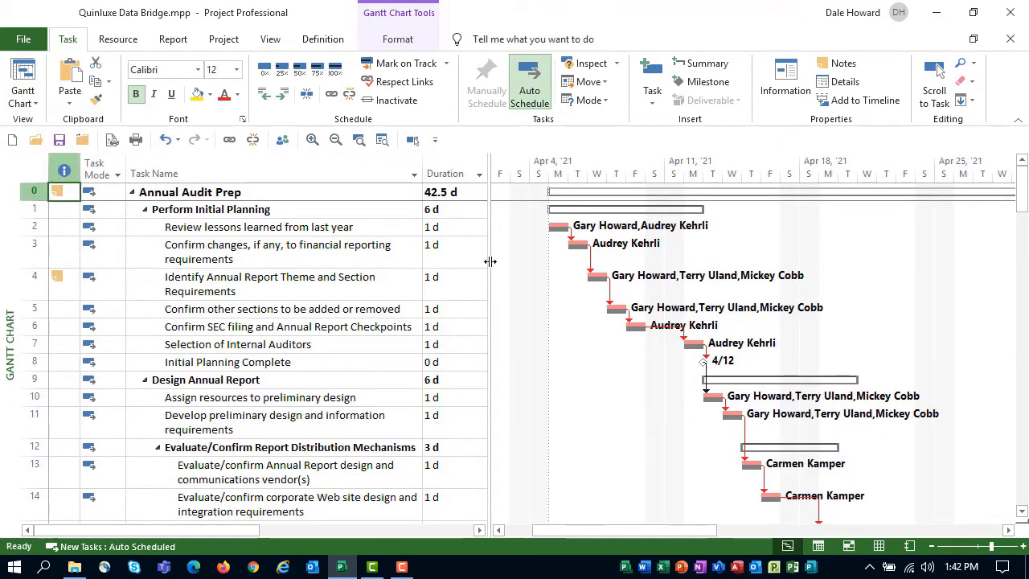
{"action": "left_click_drag", "start_coordinate": [490, 262], "coordinate": [842, 295]}
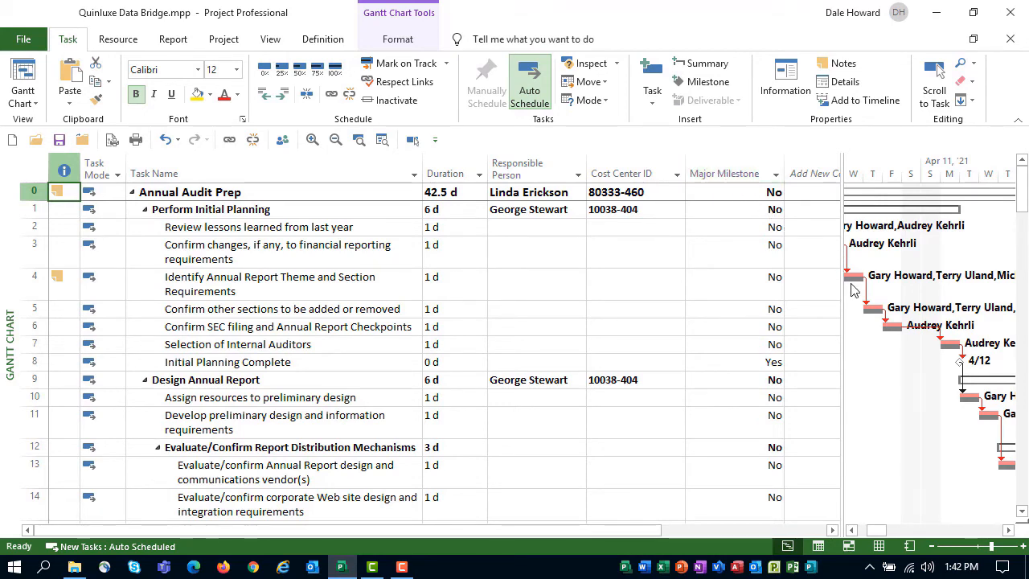
{"action": "left_click_drag", "start_coordinate": [841, 310], "coordinate": [490, 335]}
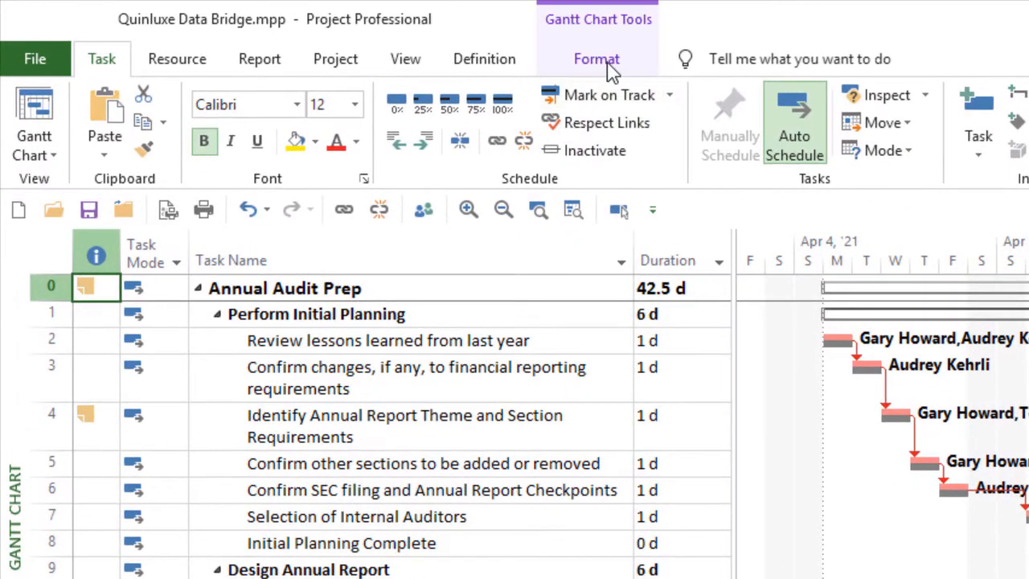
Step: Check the Gantt Chart view's bar style options and which baseline is selected for display
{"action": "left_click", "coordinate": [609, 70]}
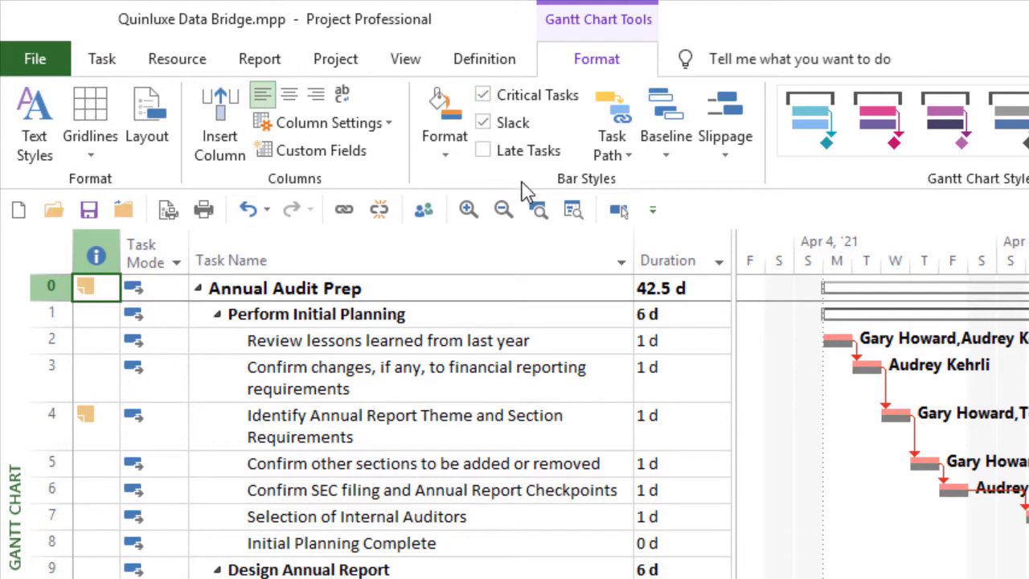
{"action": "left_click", "coordinate": [663, 143]}
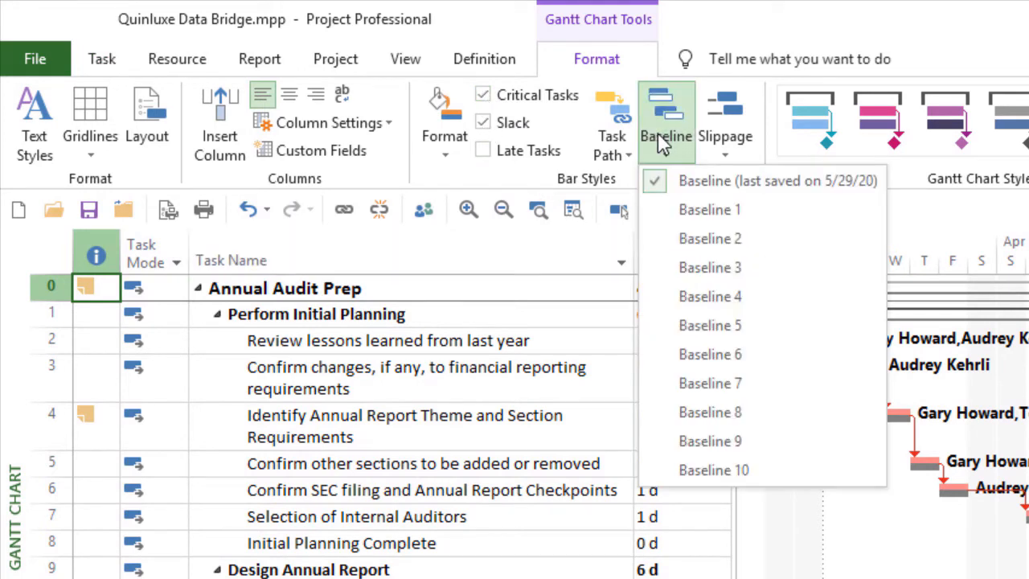
{"action": "left_click", "coordinate": [879, 570]}
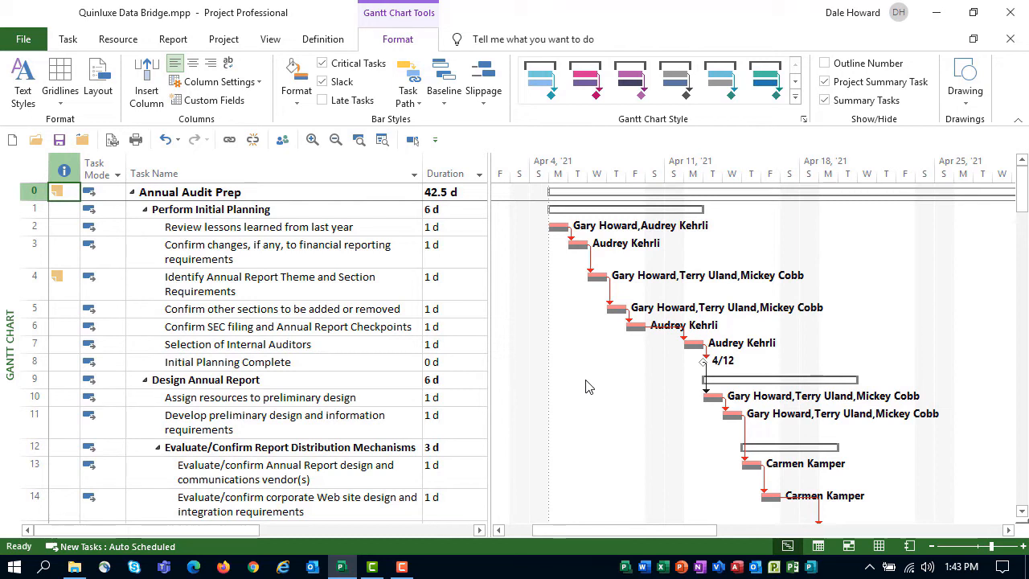
Step: Reset the Gantt Chart view to its default settings
{"action": "left_click", "coordinate": [67, 41]}
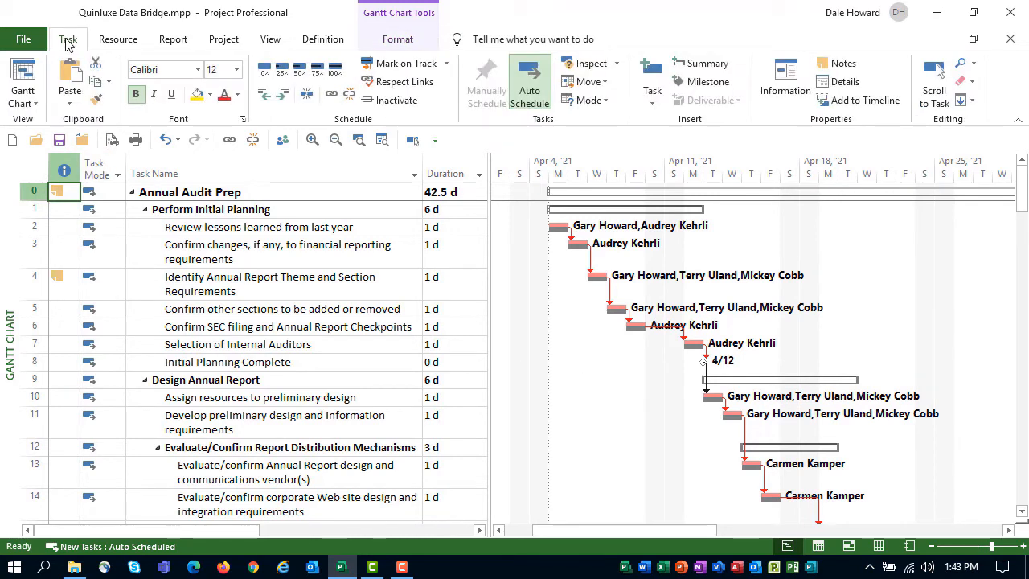
{"action": "left_click", "coordinate": [29, 103]}
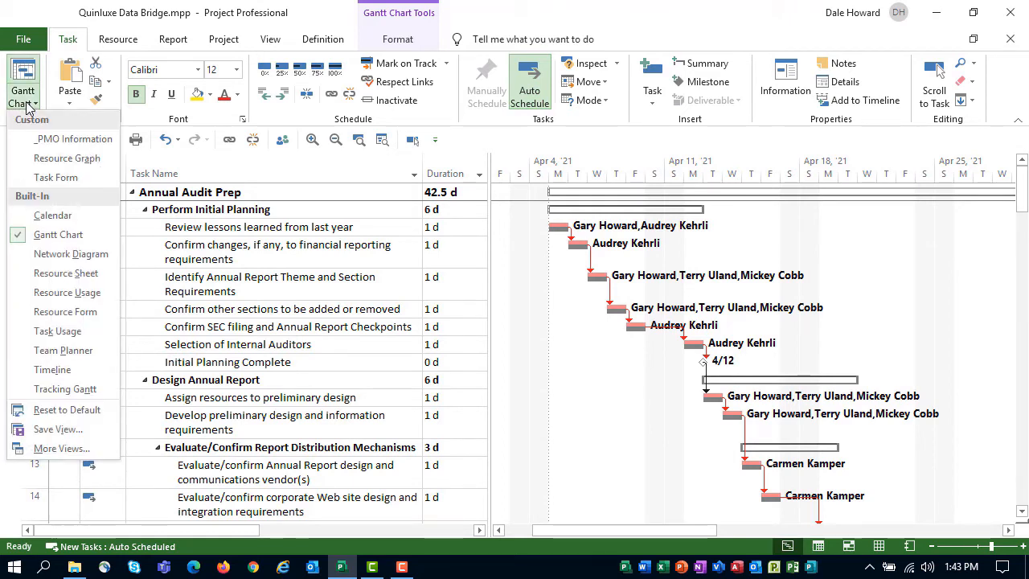
{"action": "left_click", "coordinate": [72, 410]}
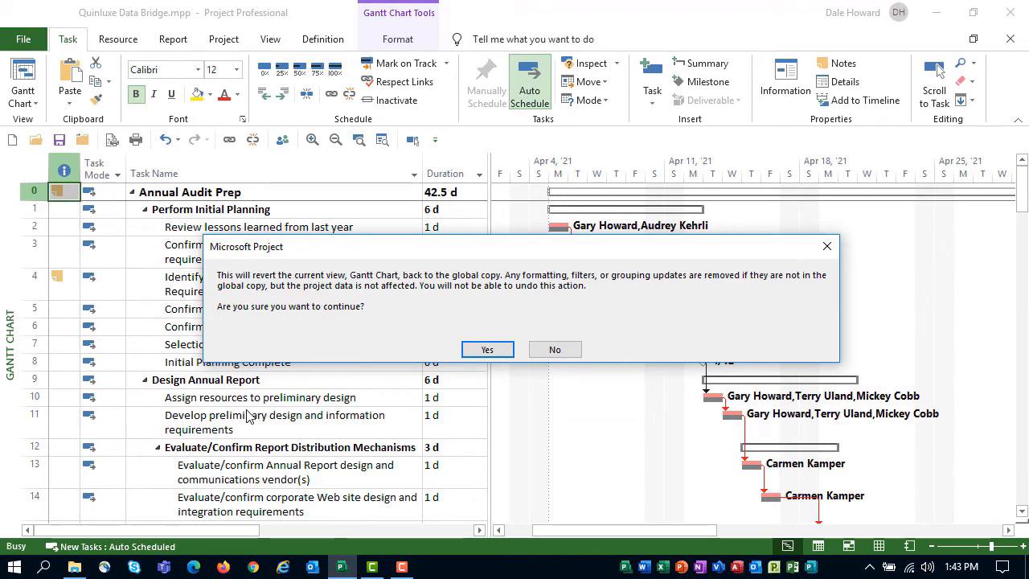
{"action": "left_click", "coordinate": [488, 350]}
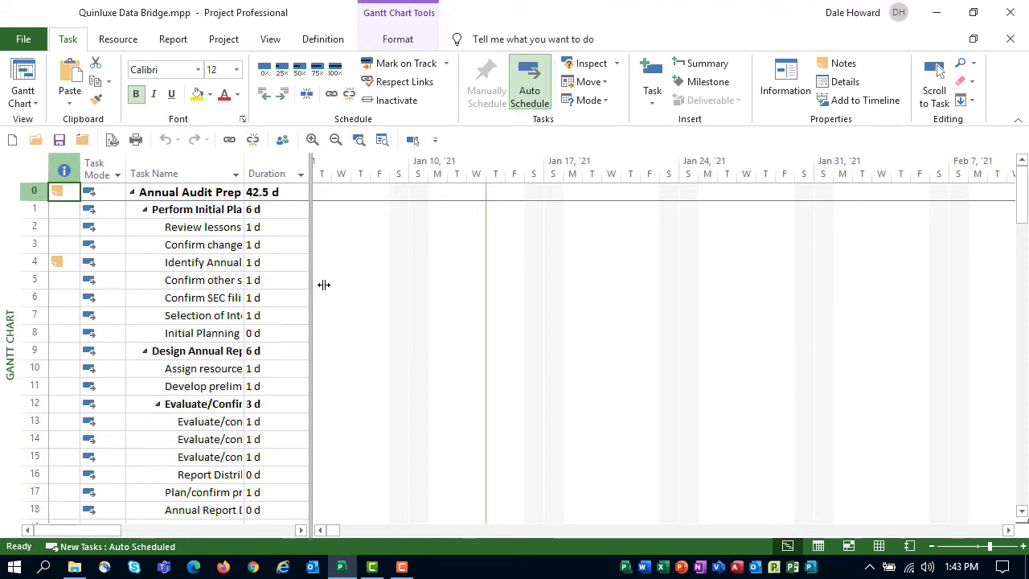
Step: Widen the Task Name column to fit most task names and set the table area to end at the Duration column
{"action": "left_click_drag", "start_coordinate": [323, 285], "coordinate": [720, 309]}
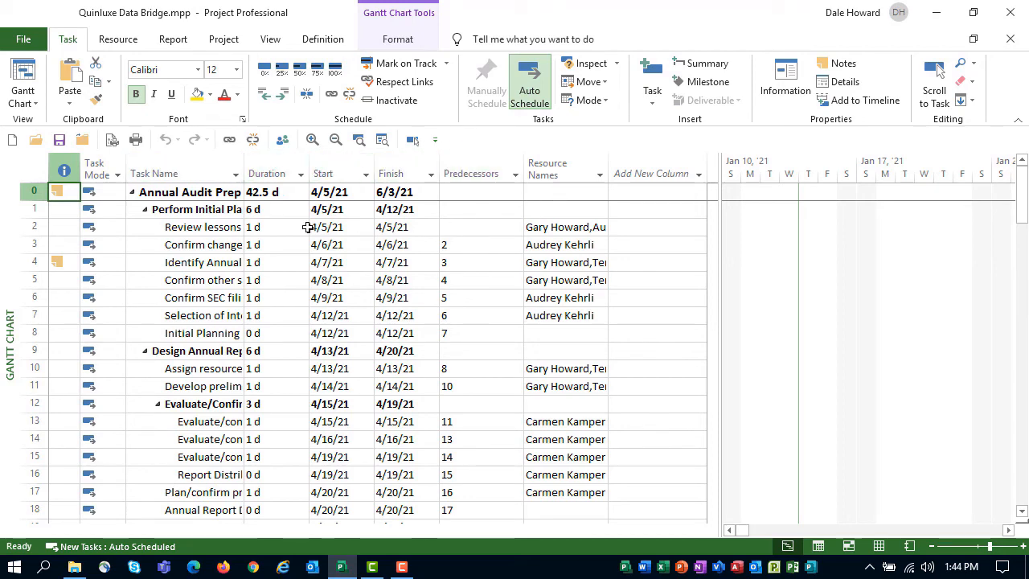
{"action": "double_click", "coordinate": [245, 159]}
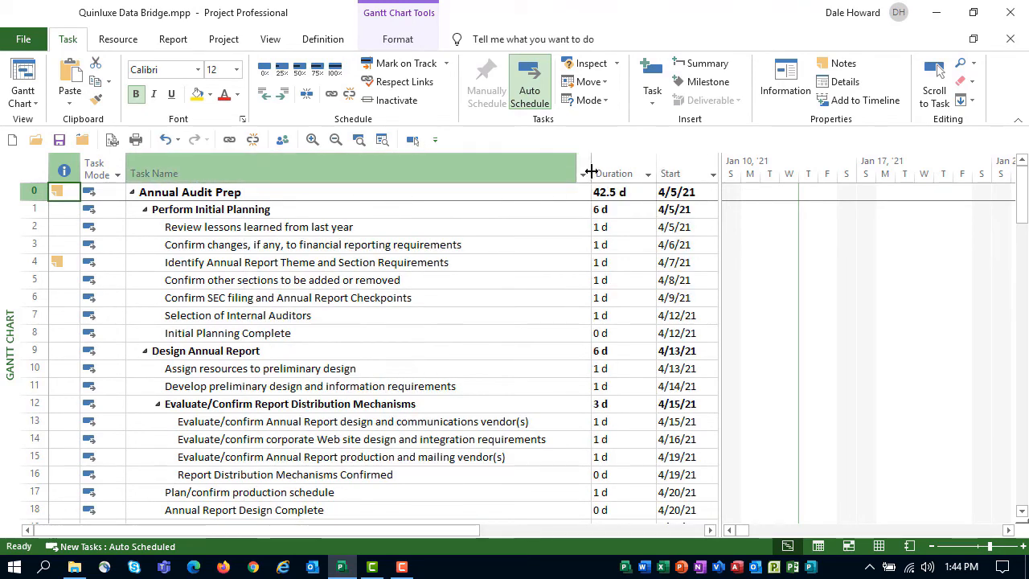
{"action": "left_click_drag", "start_coordinate": [589, 166], "coordinate": [427, 234]}
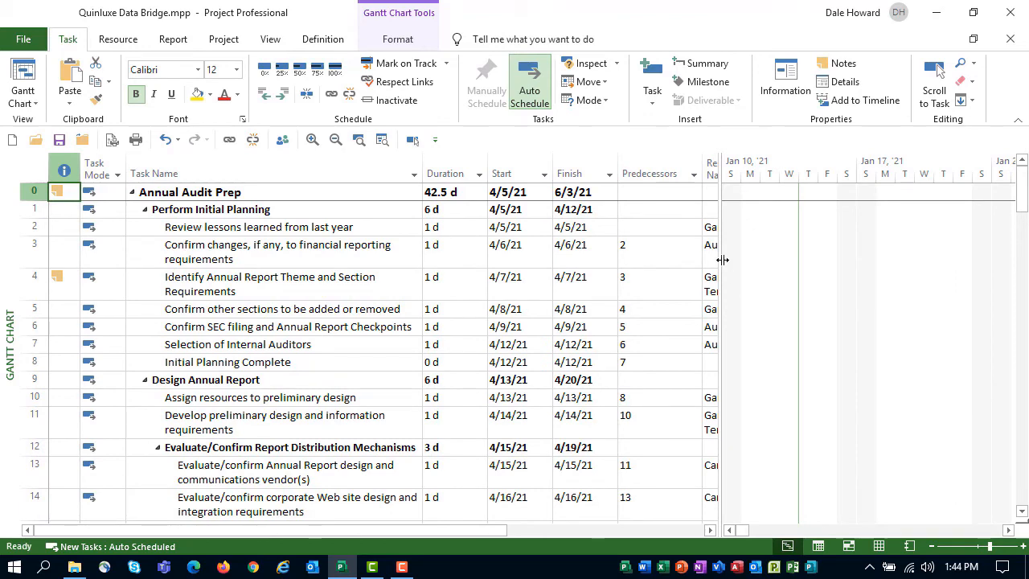
{"action": "left_click_drag", "start_coordinate": [723, 260], "coordinate": [490, 298]}
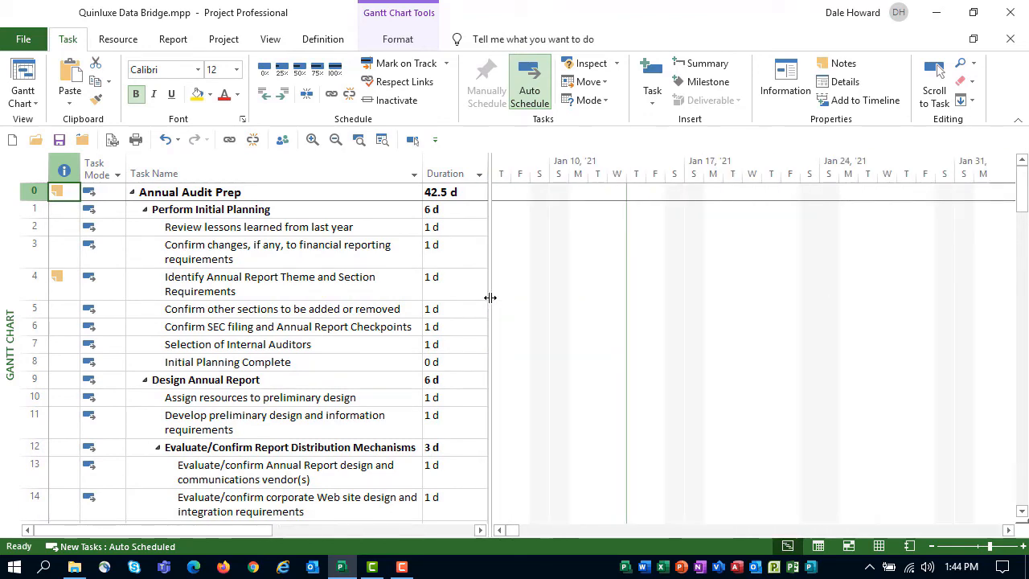
Step: Bring the Annual Audit Prep bars into view and check the reset Gantt Chart's bar style and baseline settings
{"action": "left_click", "coordinate": [415, 141]}
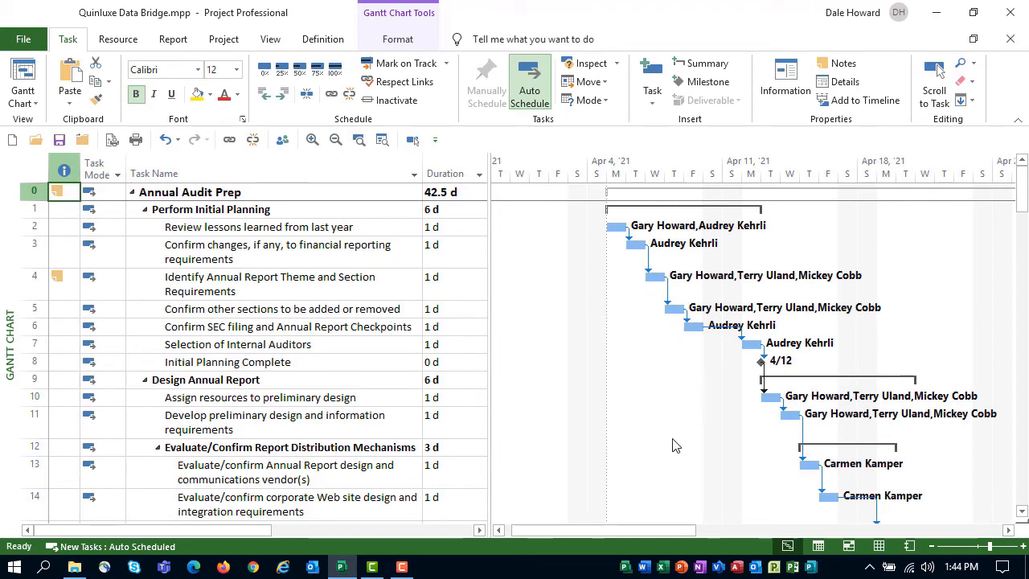
{"action": "left_click", "coordinate": [394, 42]}
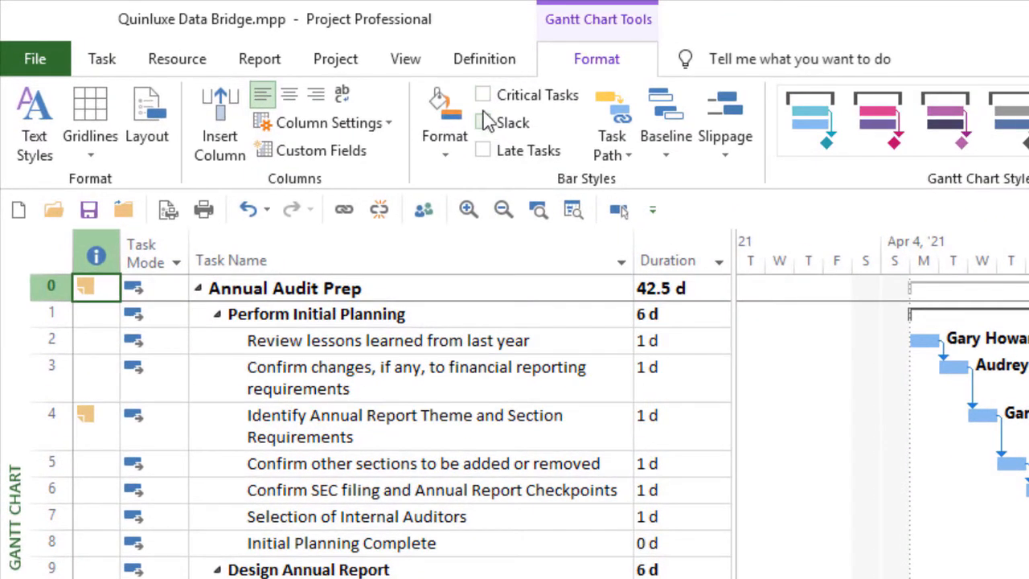
{"action": "left_click", "coordinate": [663, 154]}
{"action": "left_click", "coordinate": [661, 149]}
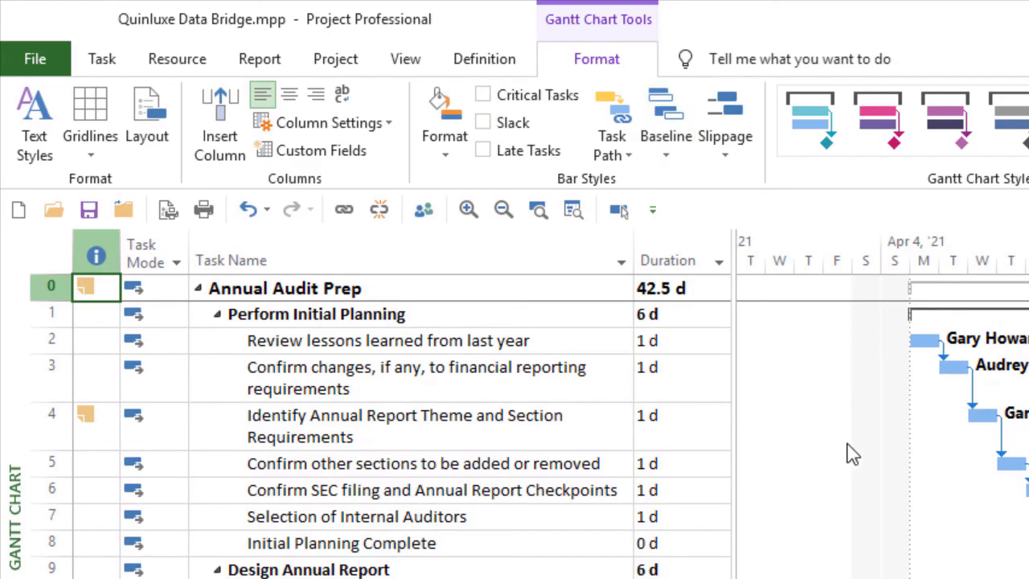